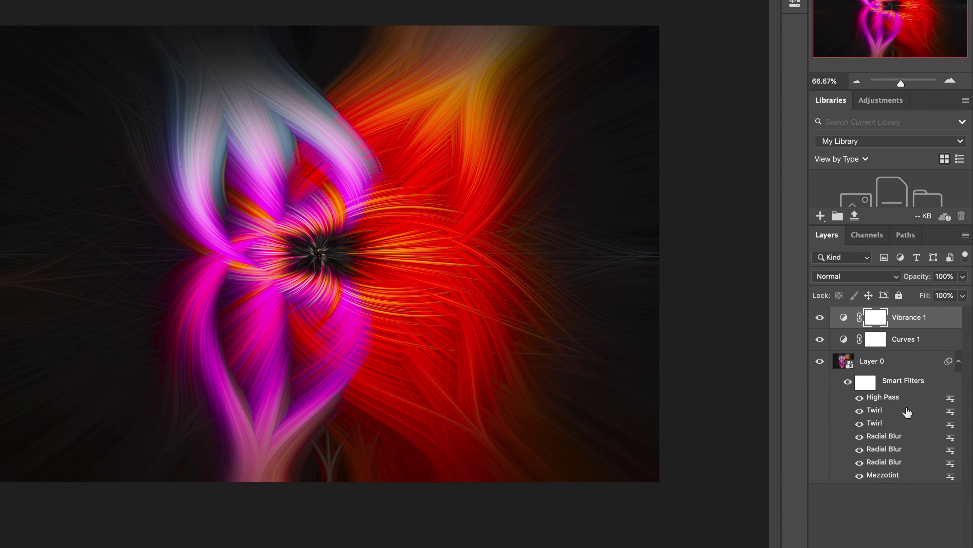
- Set the lower Twirl smart filter's angle to 150 and the upper Twirl filter's angle to -150
double_click(877, 423)
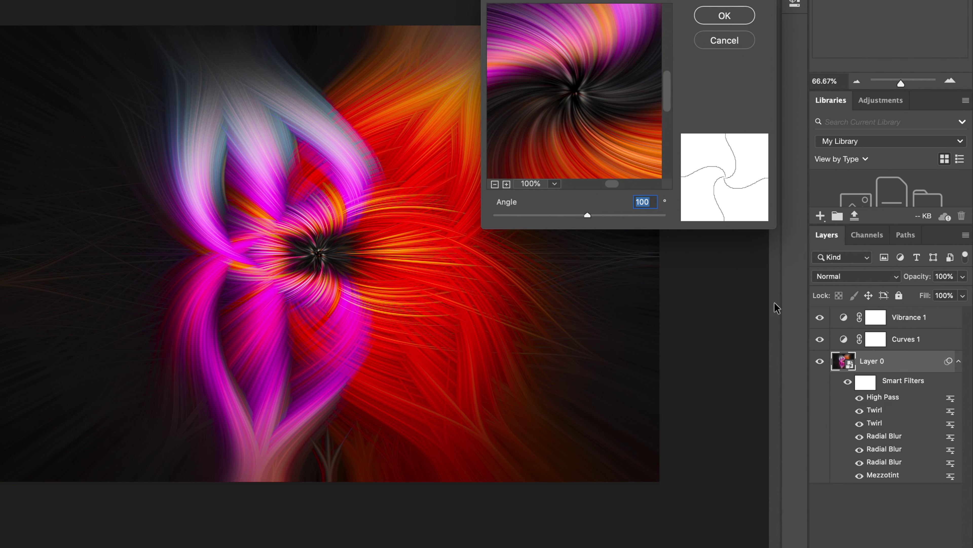
text(1)
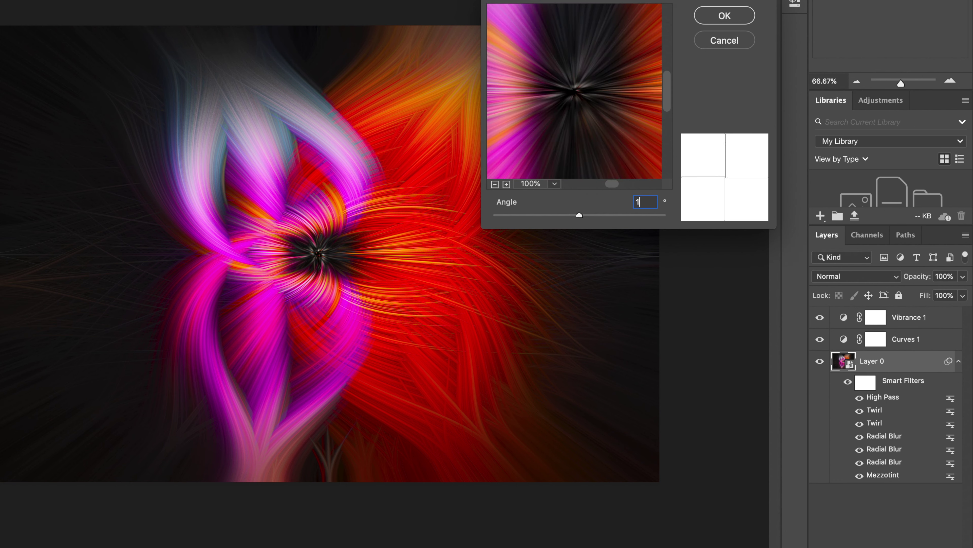
text(50)
click(725, 16)
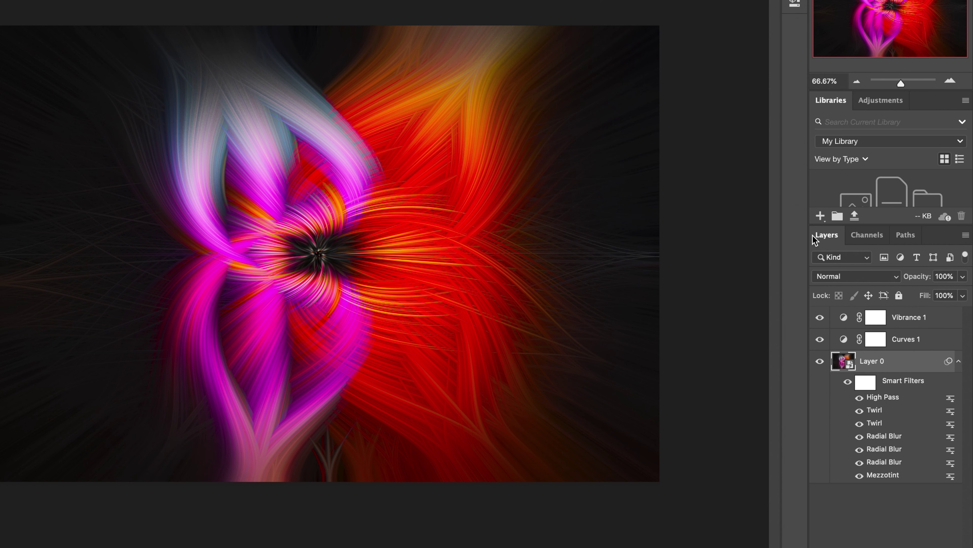
double_click(876, 410)
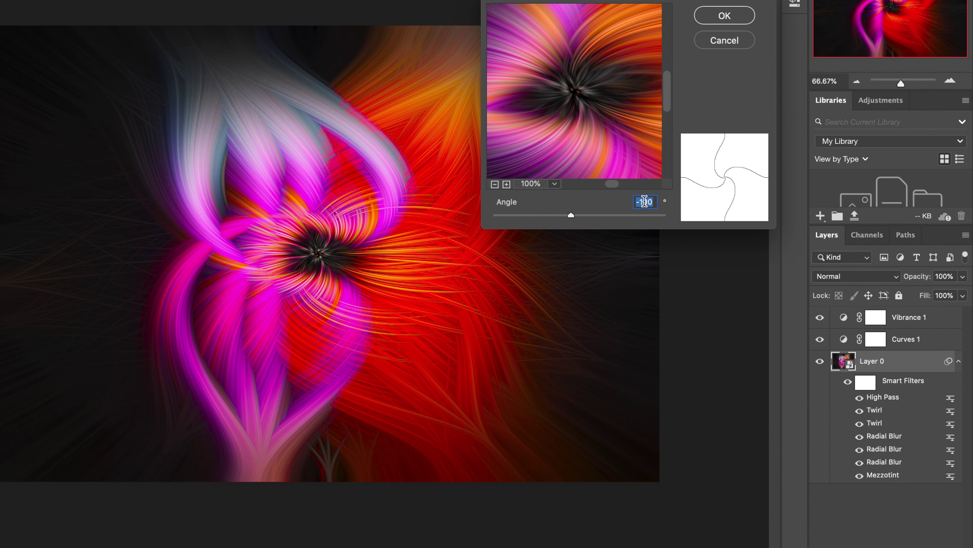
text(-150)
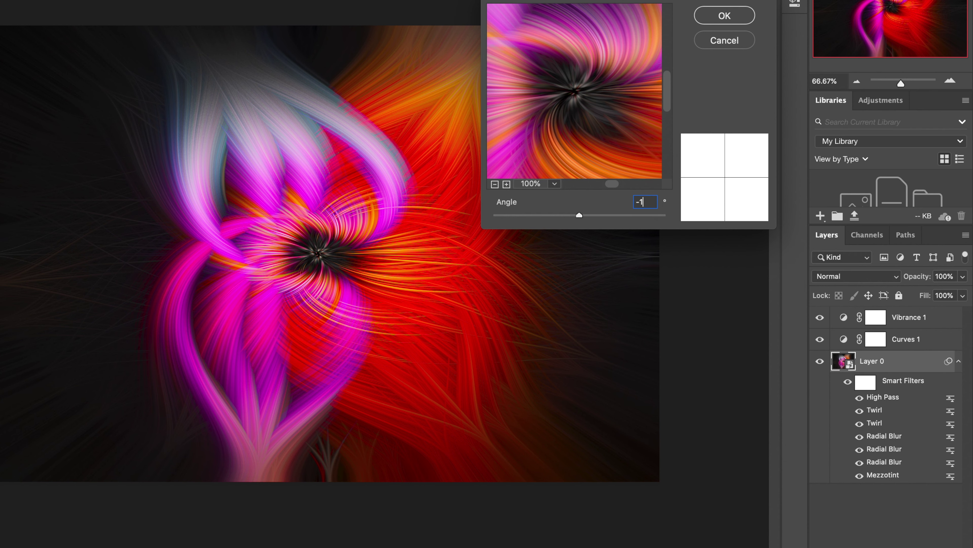
click(724, 15)
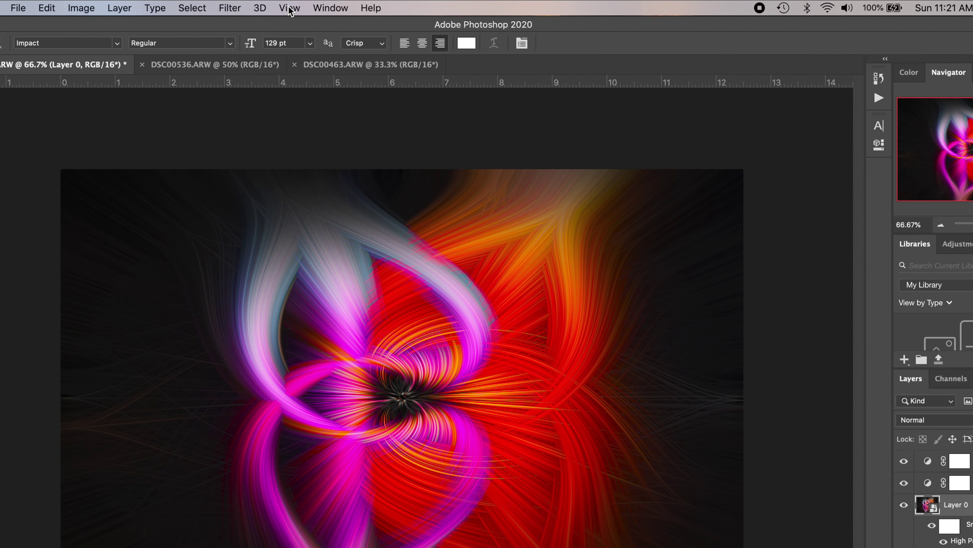
- Add a vertical and a horizontal ruler guide crossing at the centre of the image
click(289, 8)
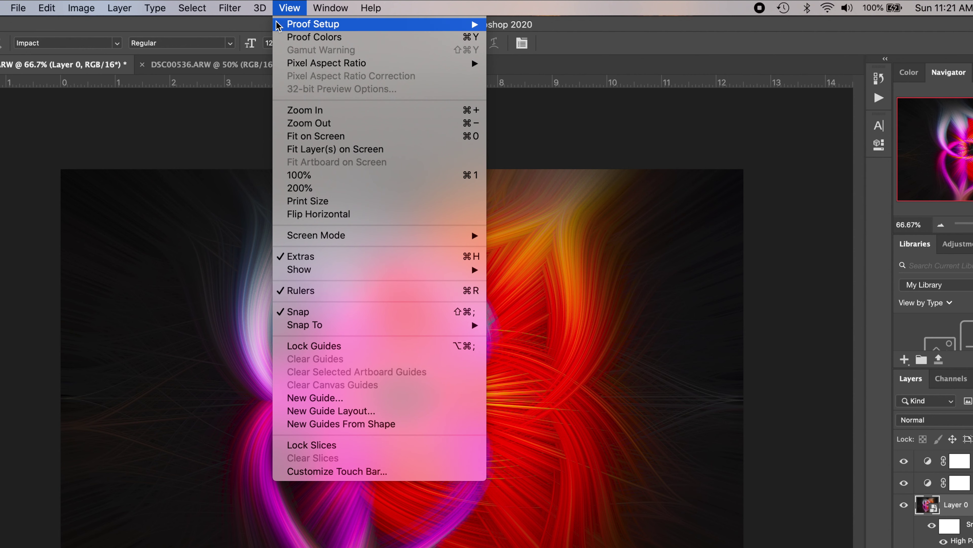
click(288, 8)
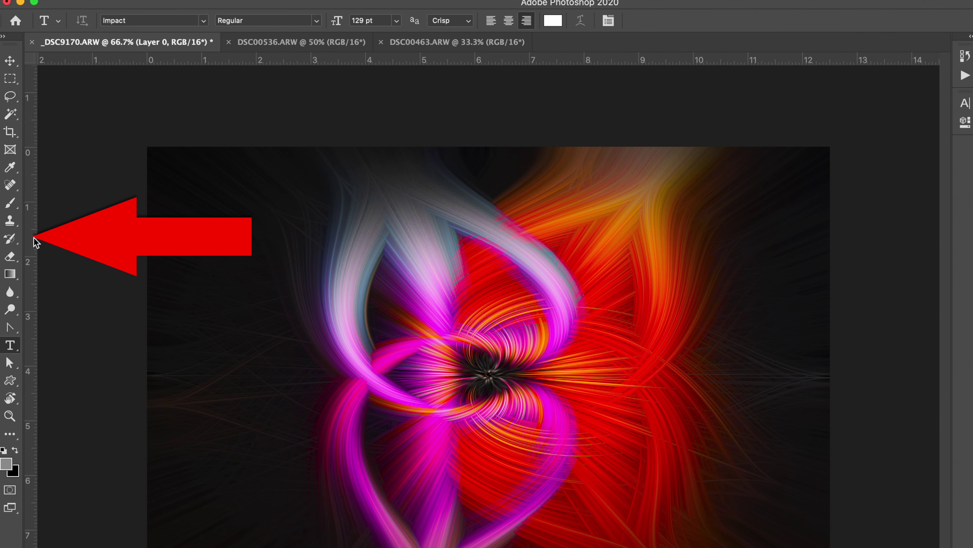
drag(32, 241, 490, 274)
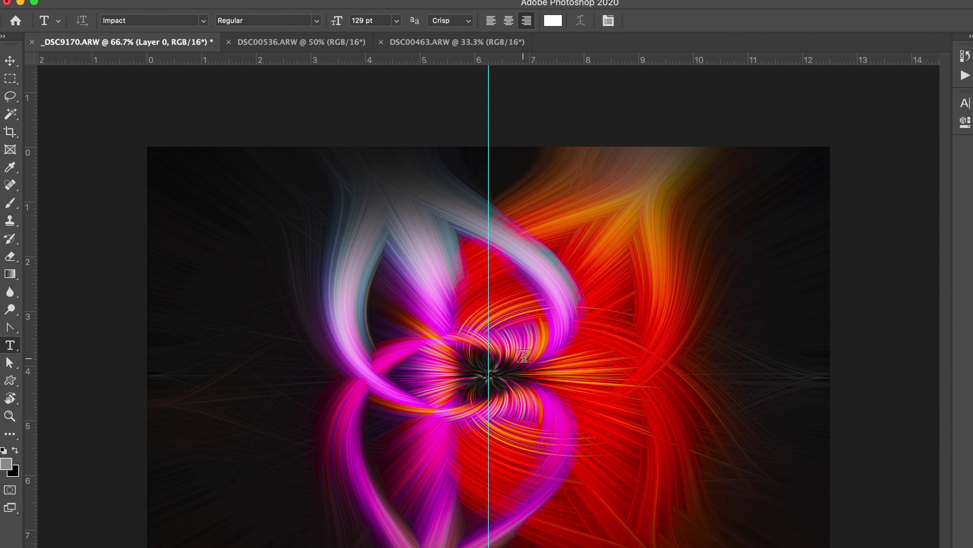
drag(384, 62, 637, 374)
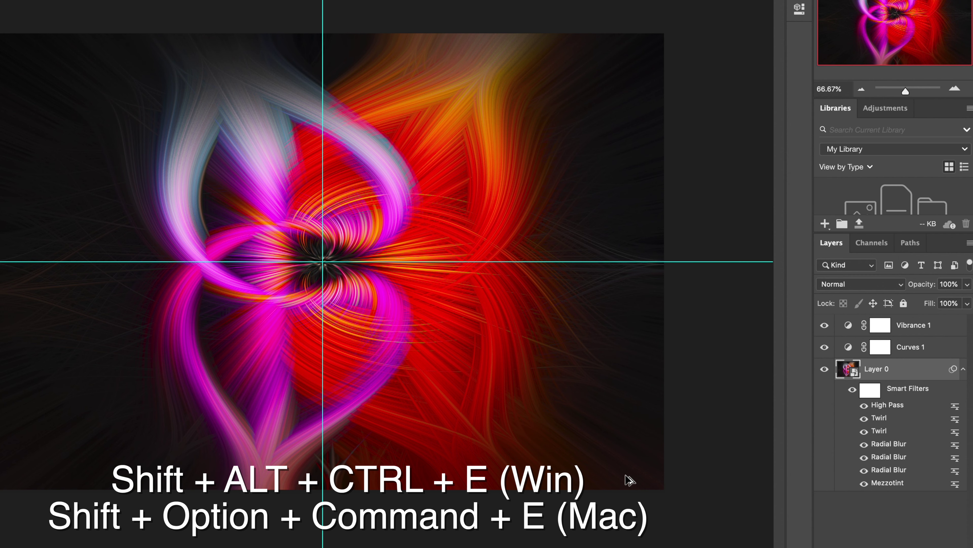
- Stamp the visible layers into a new merged layer and place it above Vibrance 1 in the layer stack
key(shift+alt+super+e)
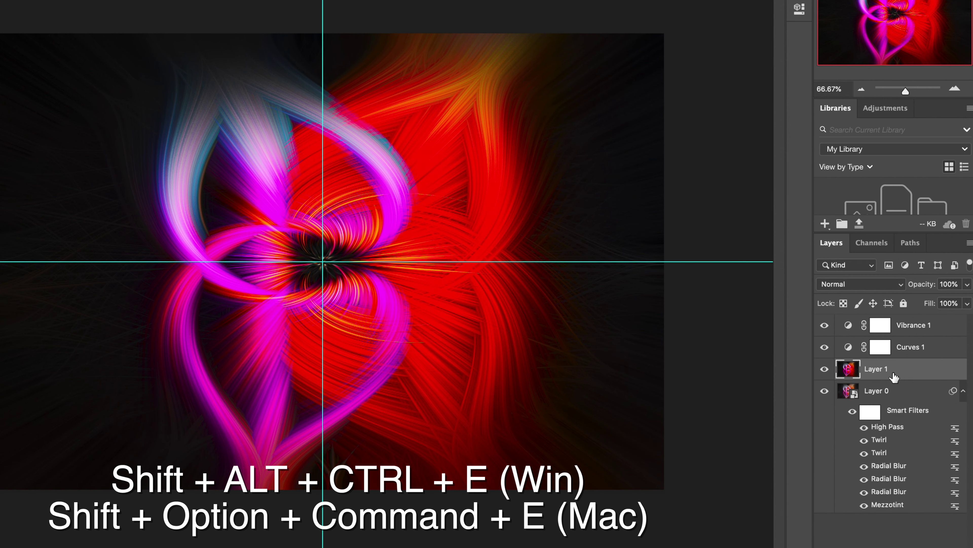
drag(894, 377, 885, 322)
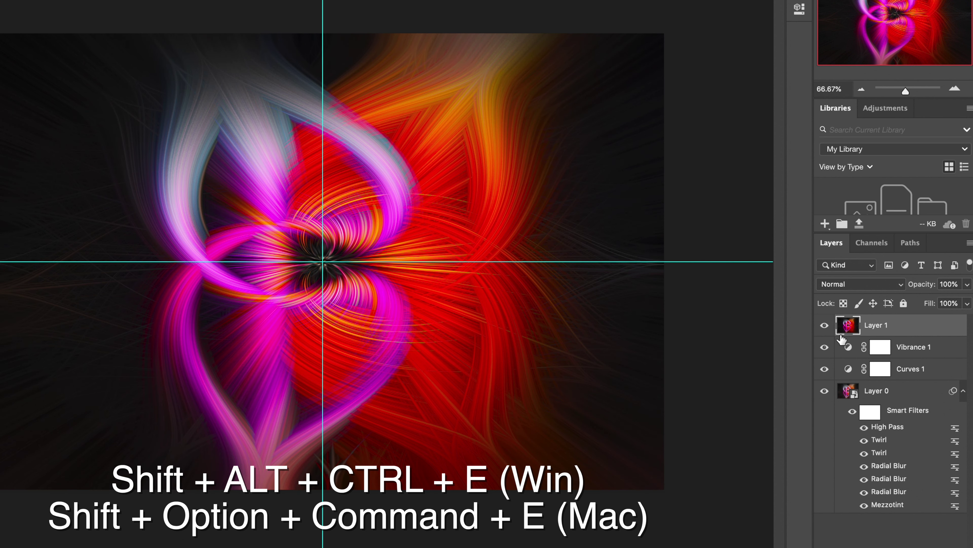
- Hide Vibrance 1, Curves 1 and Layer 0 to check the merged layer alone, and restore their visibility
drag(825, 347, 825, 397)
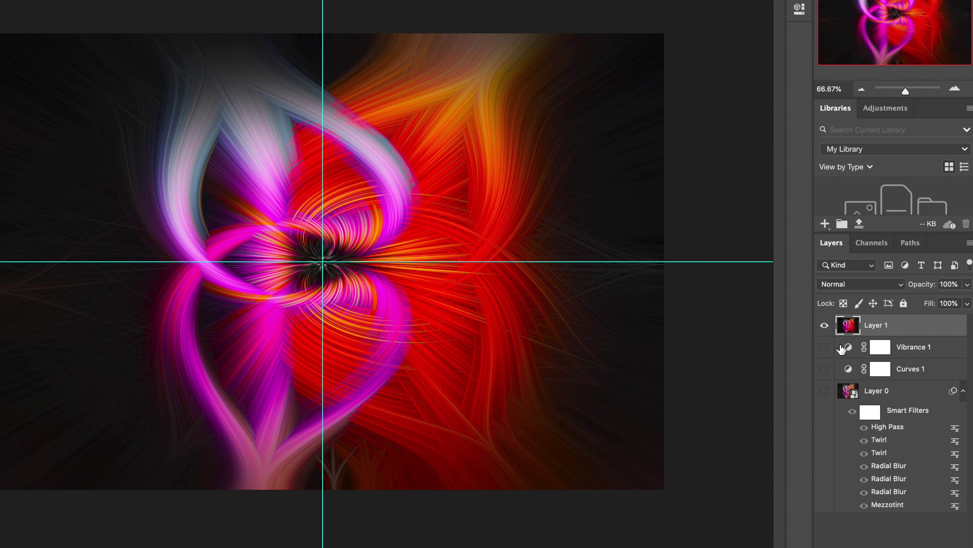
click(825, 347)
click(824, 369)
click(825, 391)
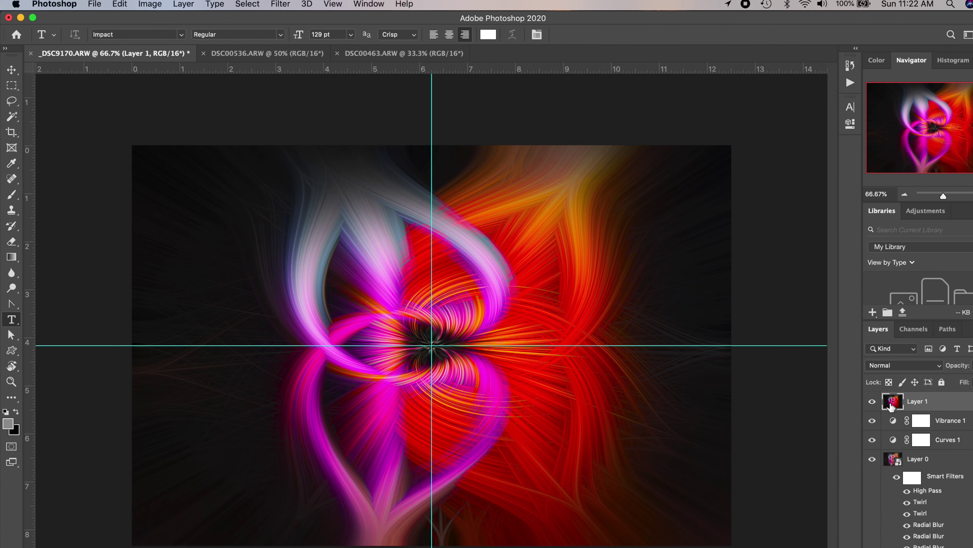
- Select the half of Layer 1 right of the vertical guide with the Rectangular Marquee and copy it to a new layer
click(13, 90)
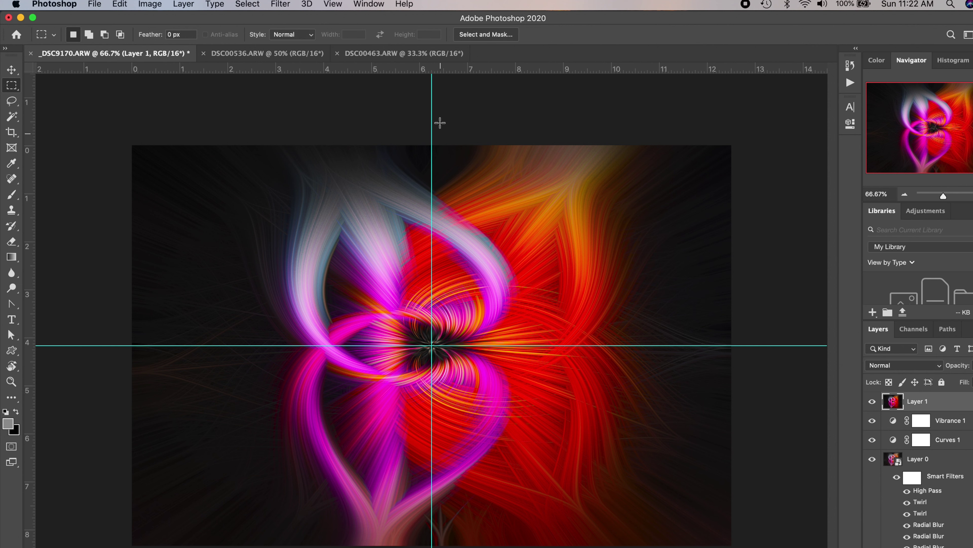
drag(432, 131, 741, 545)
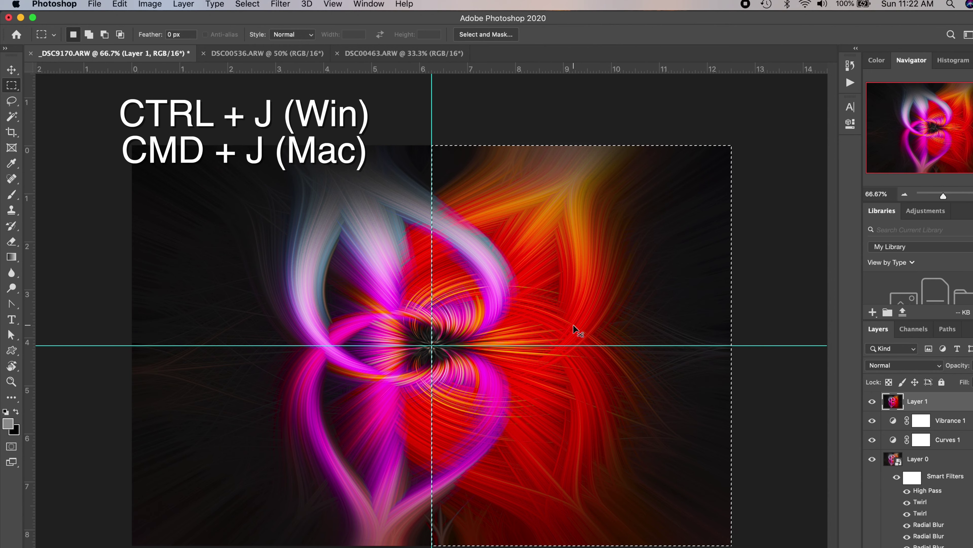
key(super+j)
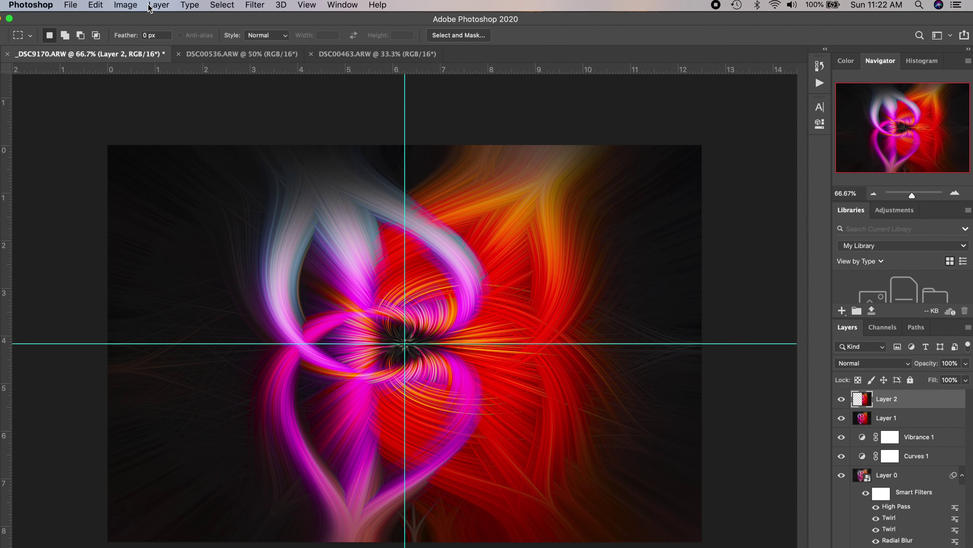
- Flip the copied half on Layer 2 horizontally and move it over the image's left half, against the vertical guide
click(96, 6)
mouse_move(175, 284)
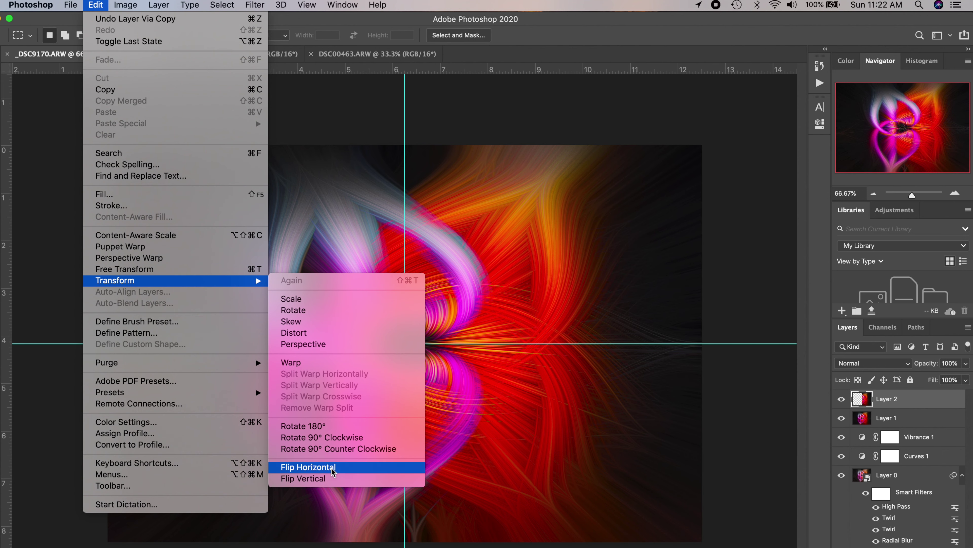
click(341, 467)
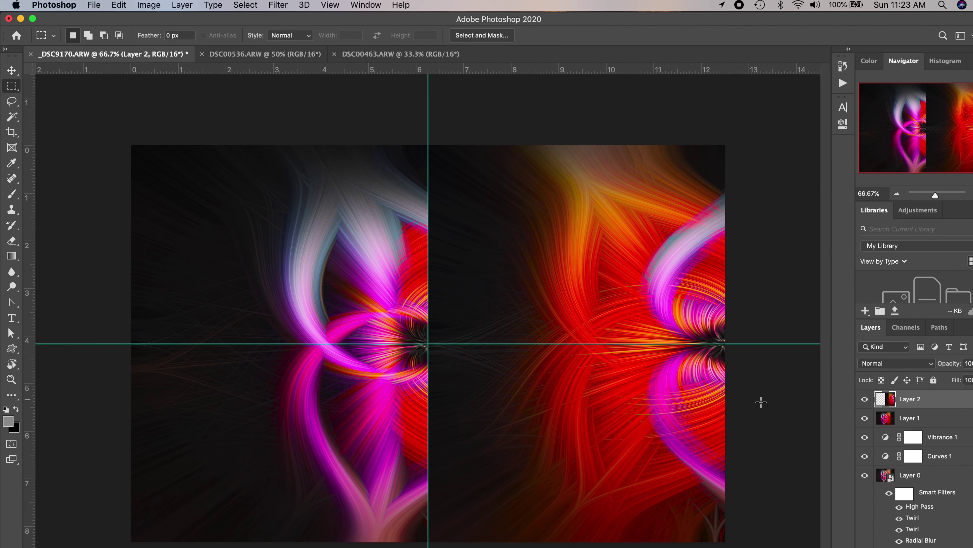
click(11, 73)
click(566, 394)
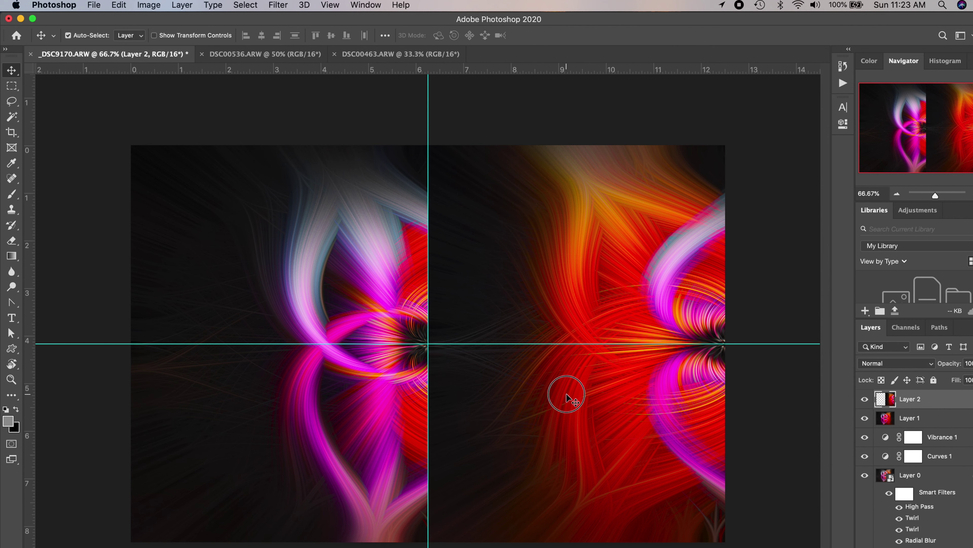
drag(495, 390, 271, 396)
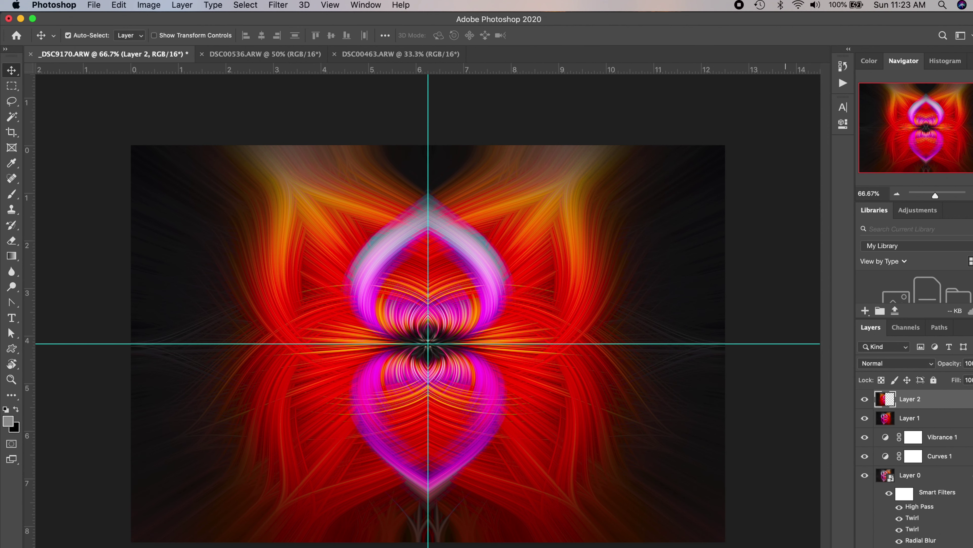
- Clear the guides and toggle Layer 2's visibility off and on to compare the image with and without mirroring
click(329, 5)
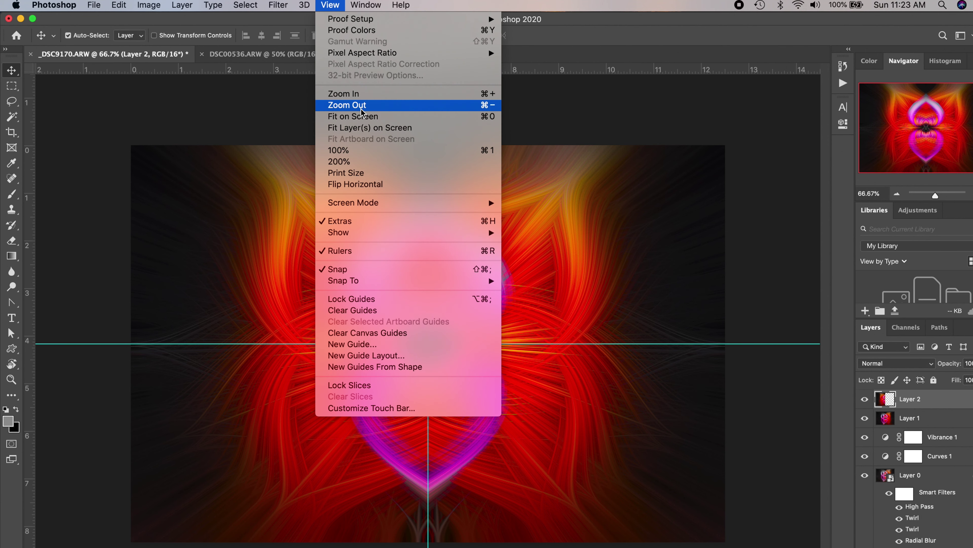
click(375, 313)
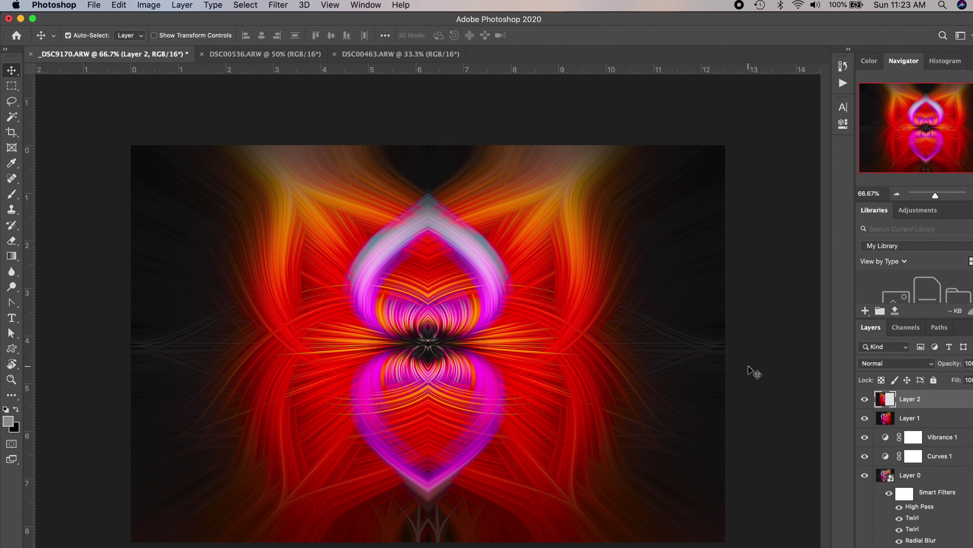
click(865, 400)
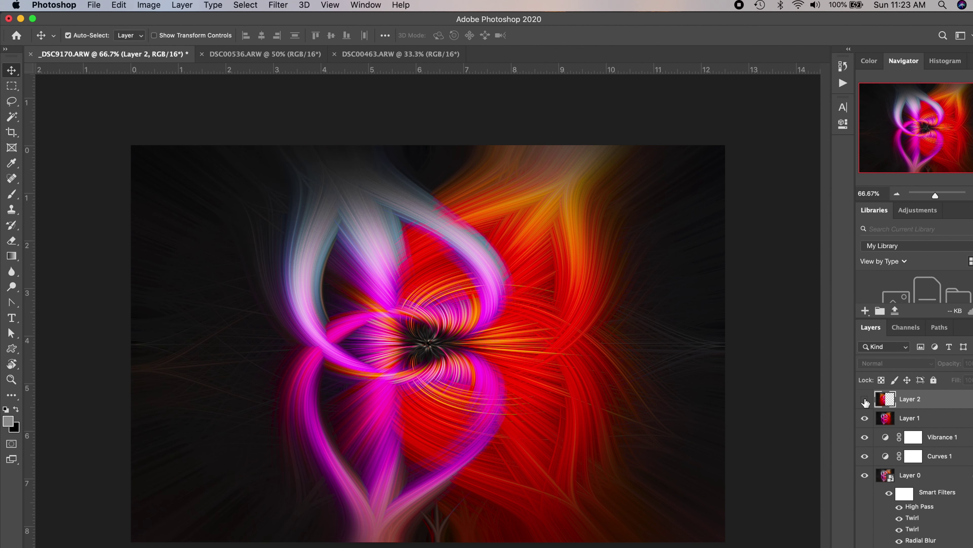
click(865, 399)
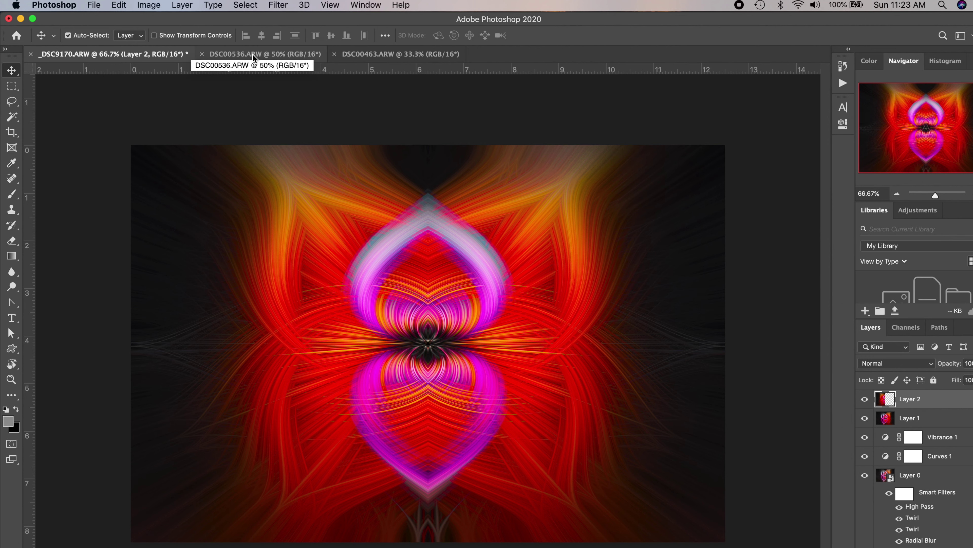
- Switch to the DSC00536.ARW document and run the Twirl Effect #1 action on it
click(255, 56)
click(842, 83)
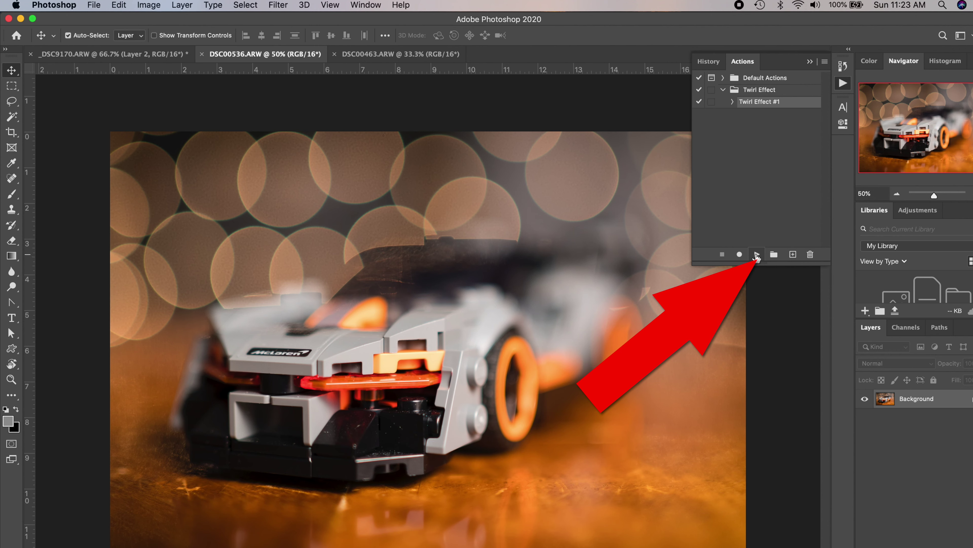
click(756, 255)
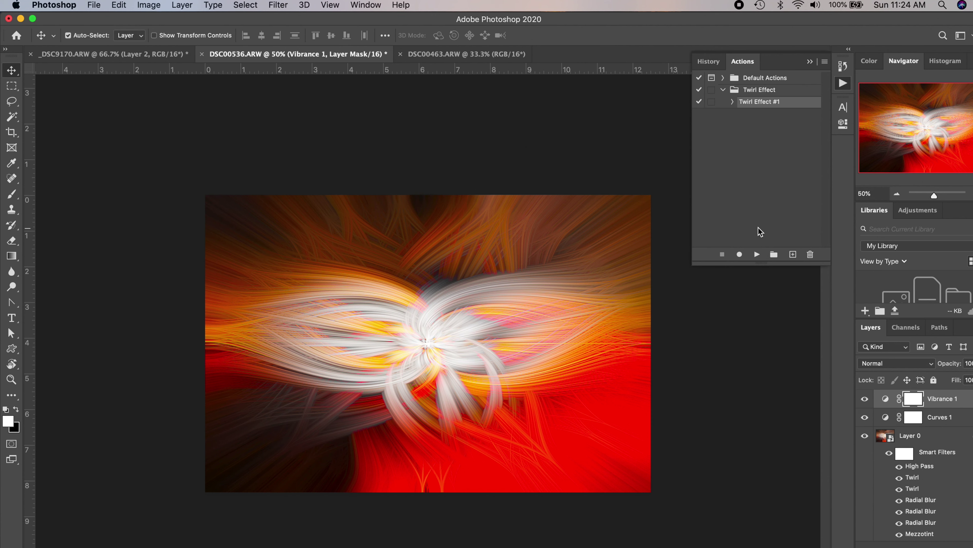
click(811, 62)
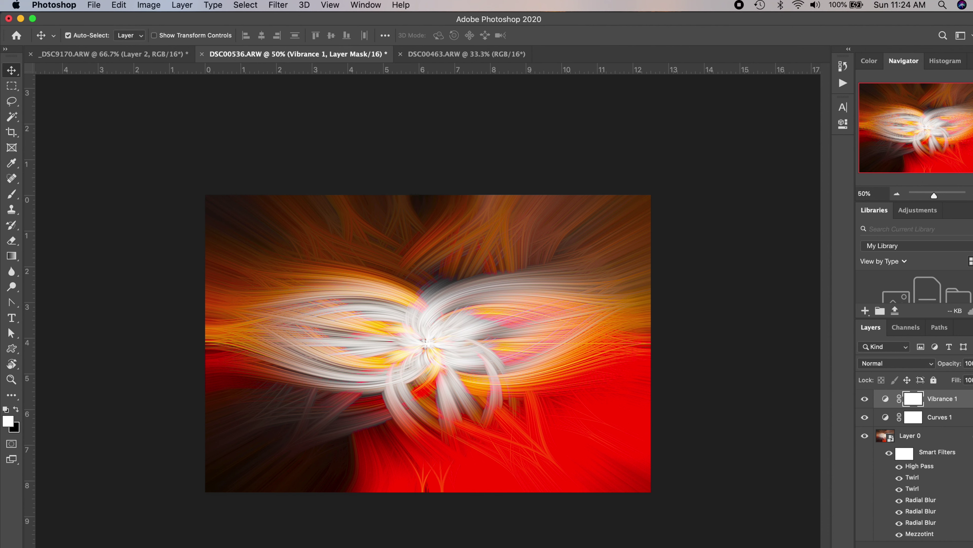
- Change the Twirl smart filters on the DSC00536.ARW image to angles of -150 for the upper and 150 for the lower
key(super+plus)
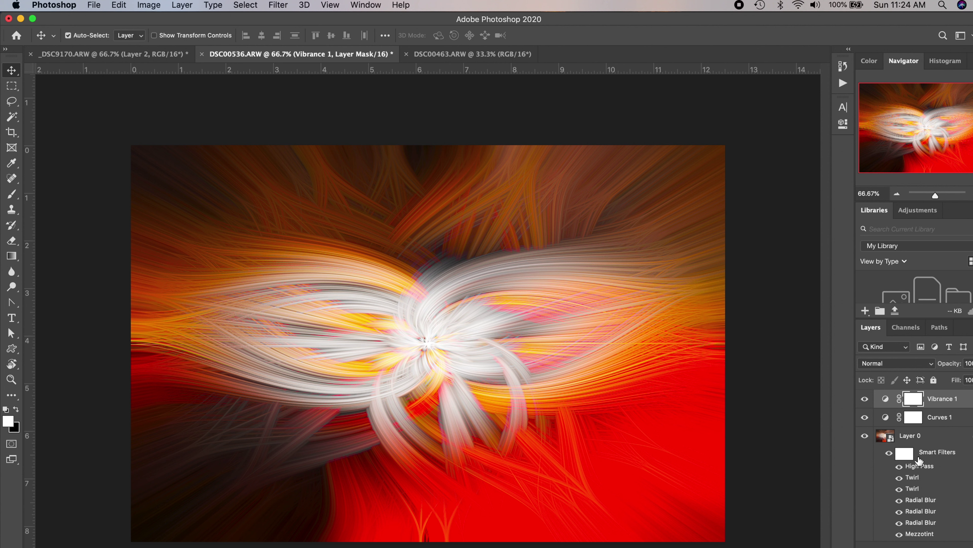
double_click(918, 479)
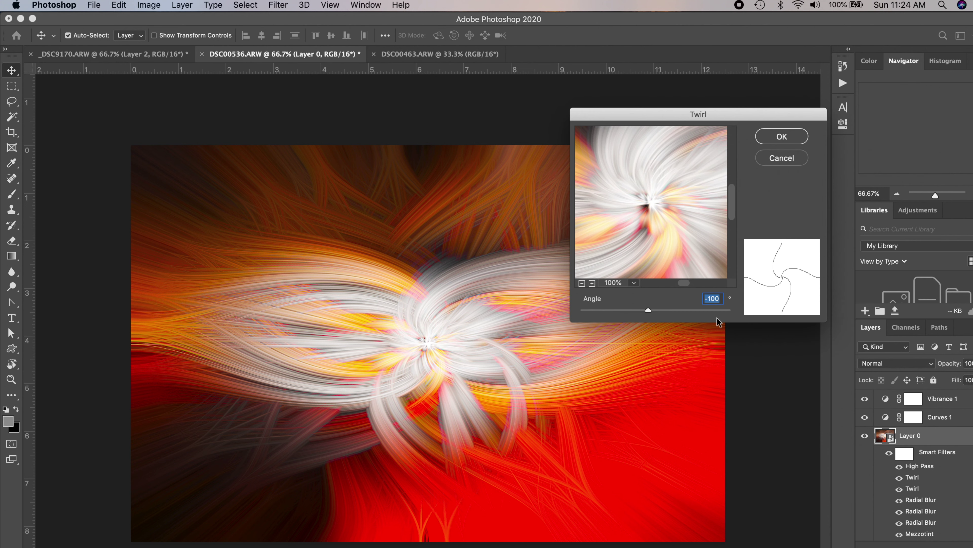
text(-150)
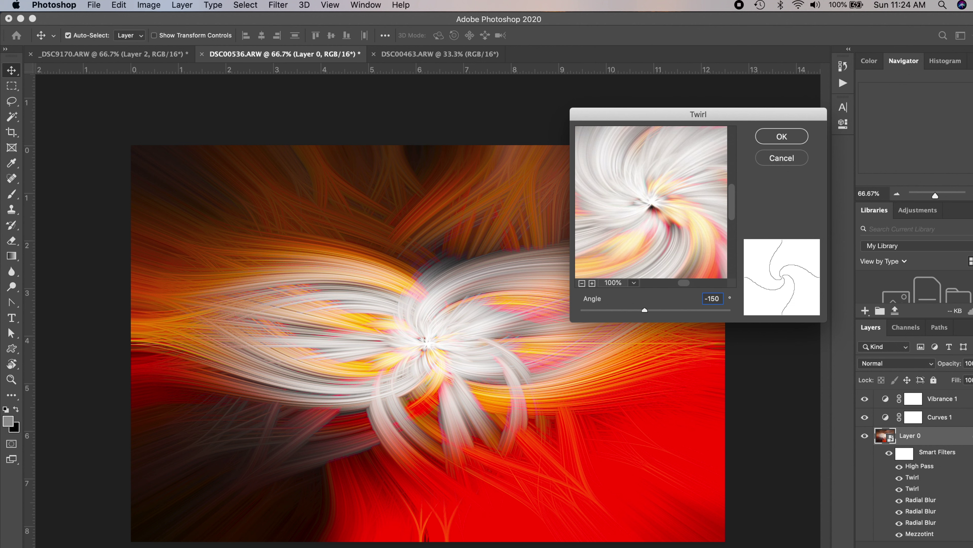
key(Return)
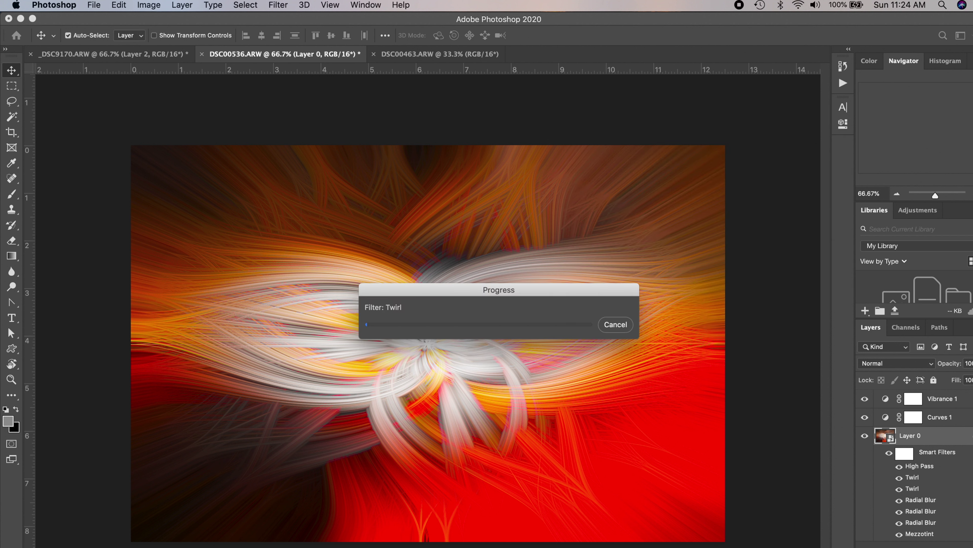
double_click(914, 489)
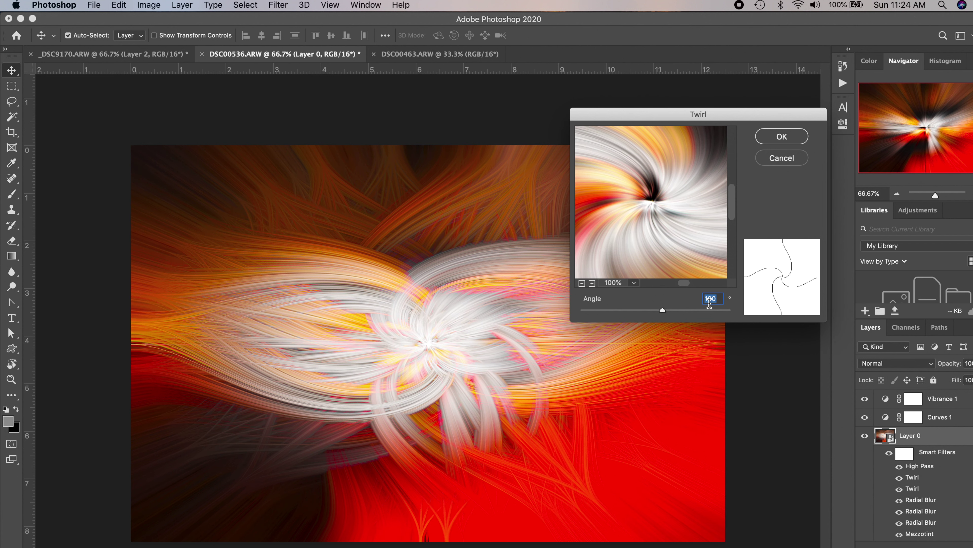
text(-100)
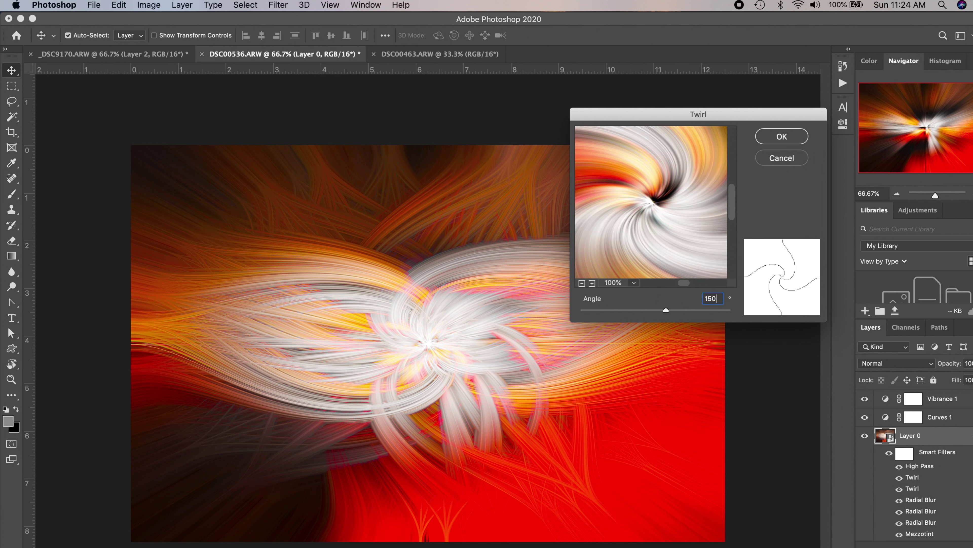
key(Return)
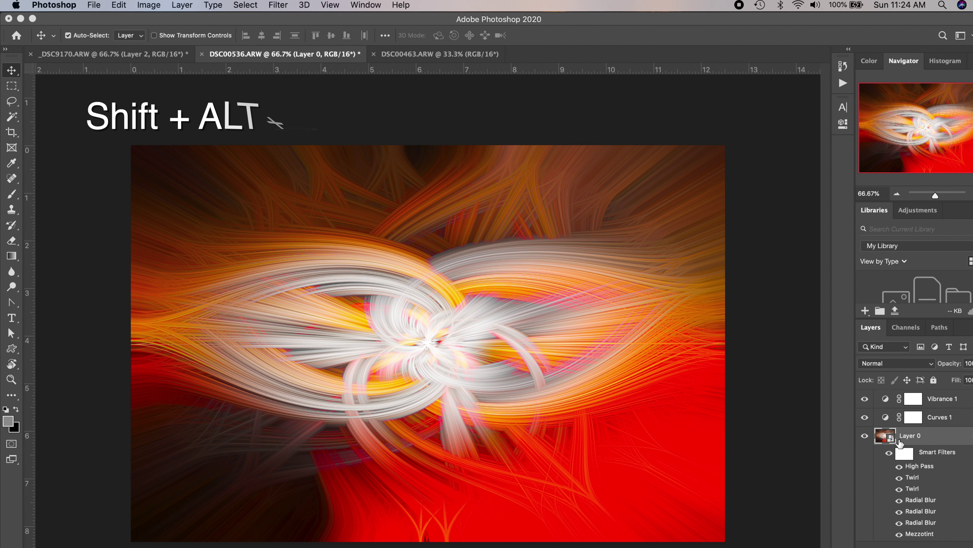
- Stamp all visible layers of DSC00536.ARW into a new merged layer and move it above Vibrance 1 in the layer stack
click(933, 438)
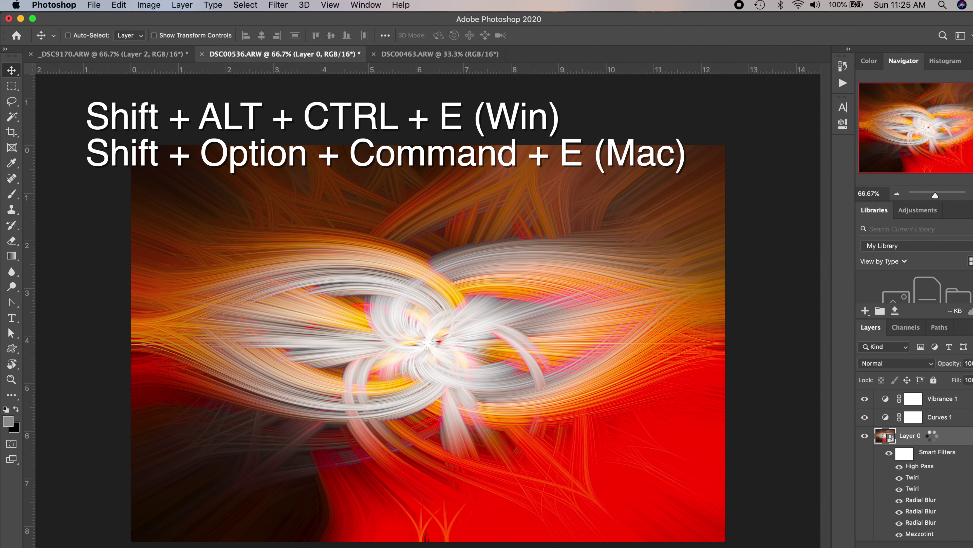
key(shift+alt+super+e)
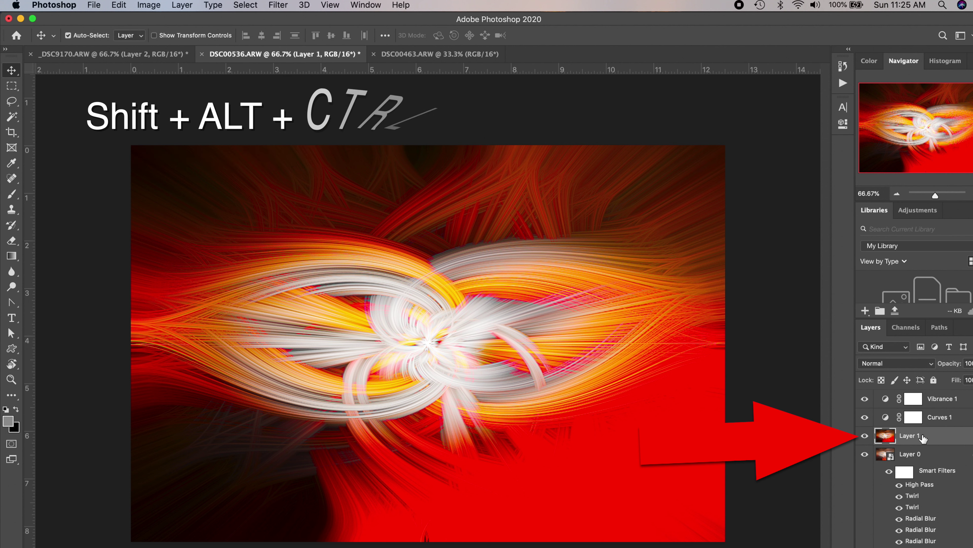
drag(923, 438, 919, 393)
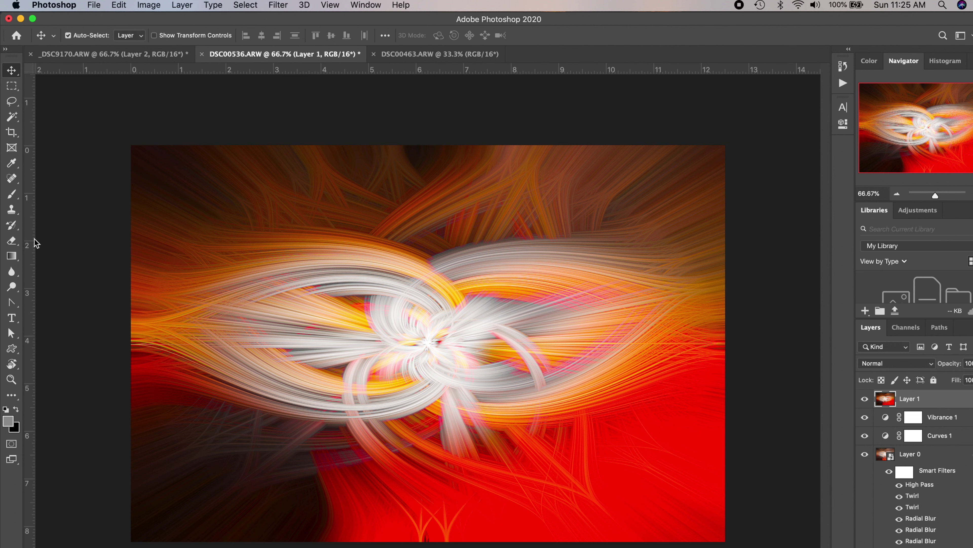
- Place a vertical guide at the image's centre and copy the right half of Layer 1 onto a new layer
drag(28, 253, 428, 302)
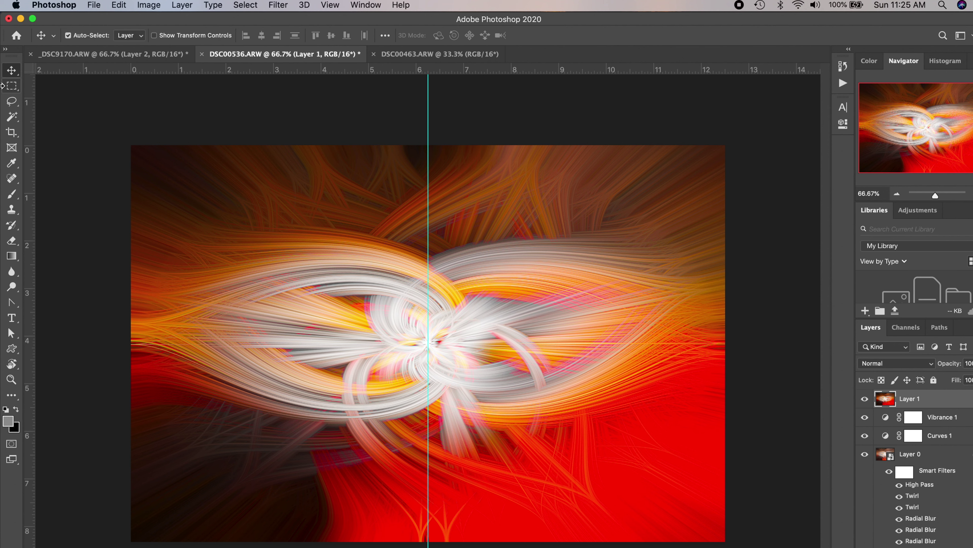
click(10, 88)
drag(428, 145, 761, 498)
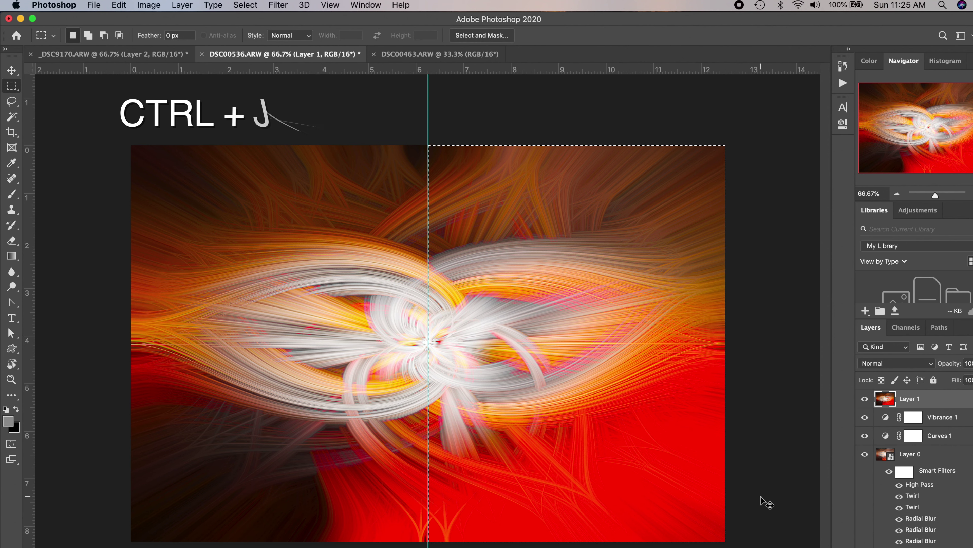
key(super+j)
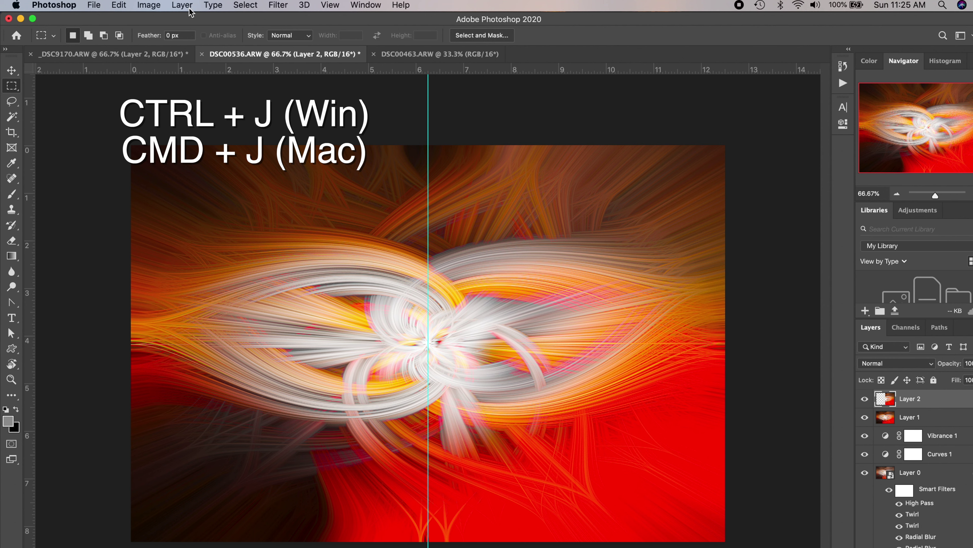
- Flip the copied half on Layer 2 horizontally and move it over the image's left half, against the centre line
click(119, 5)
mouse_move(186, 281)
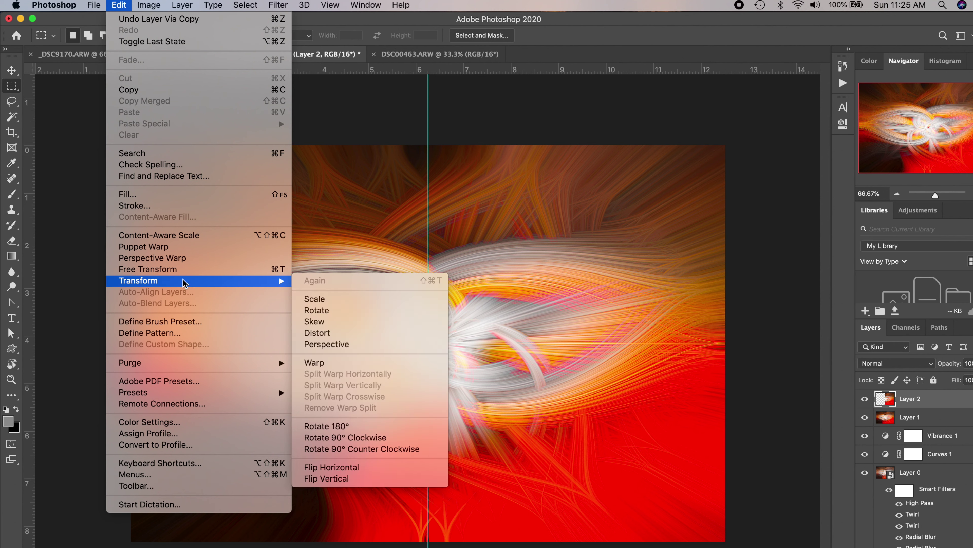
click(385, 466)
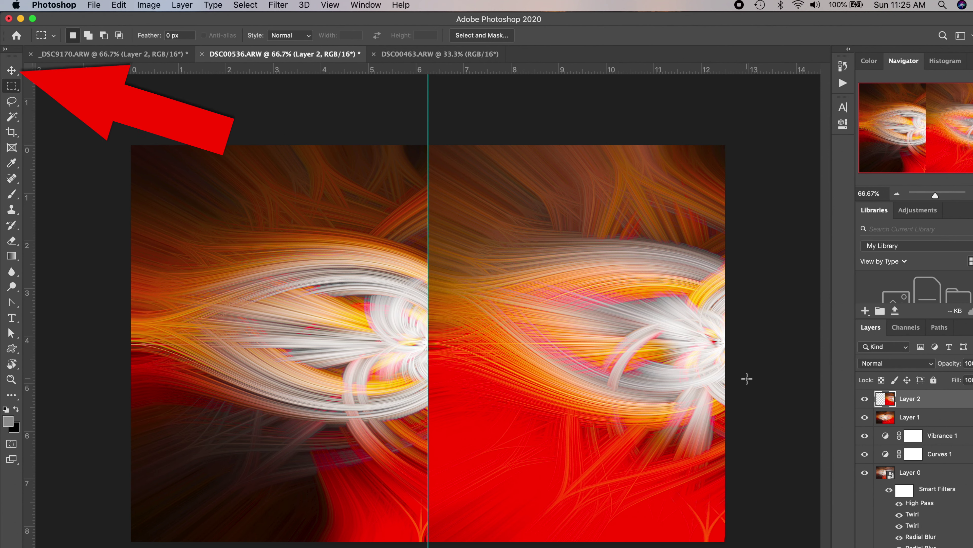
click(12, 70)
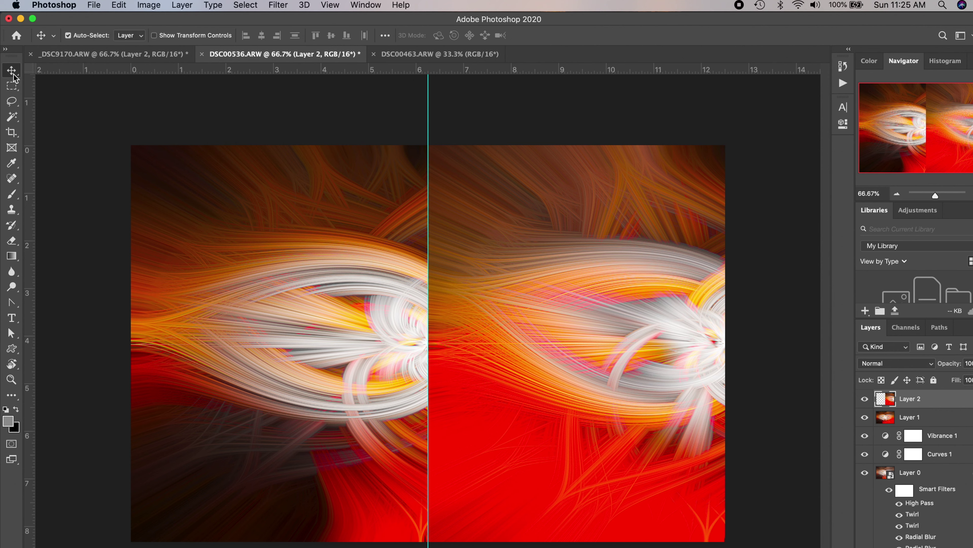
drag(546, 296, 249, 295)
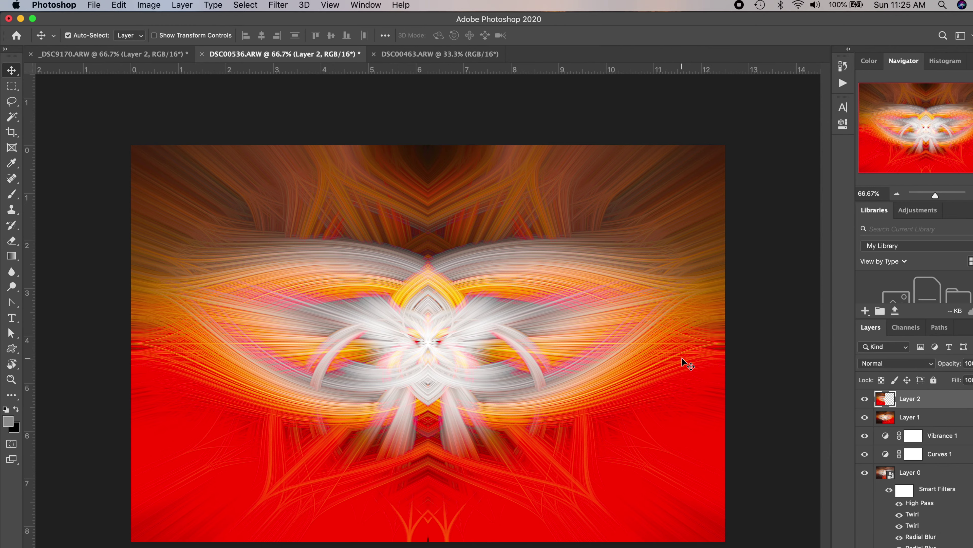
- Merge the mirrored Layer 2 down into Layer 1
scroll(682, 357, up, 3)
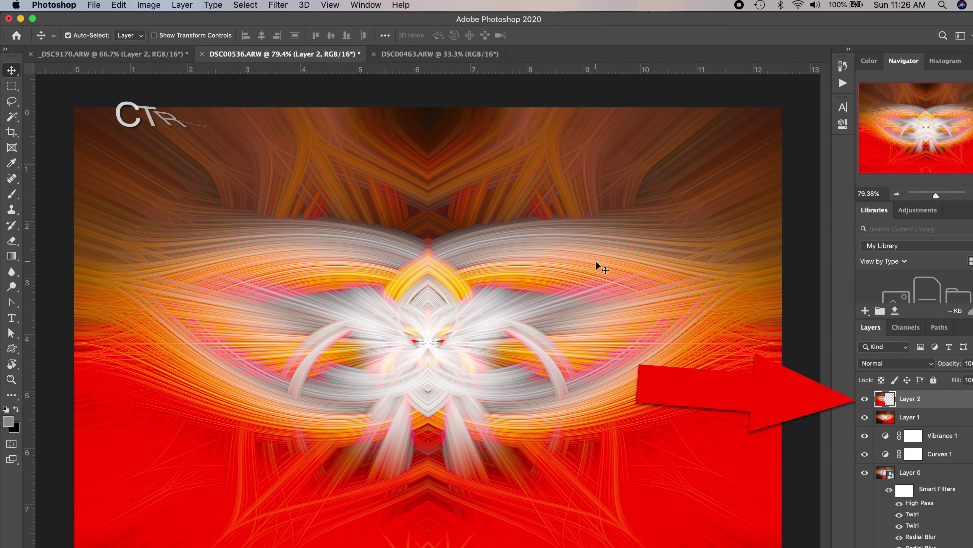
key(super)
key(super+e)
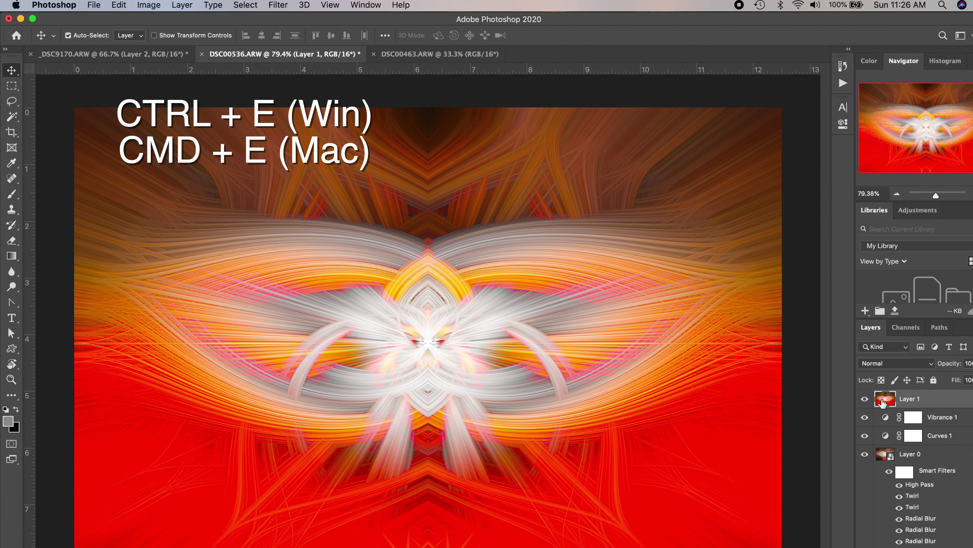
- Free-transform Layer 1, stretching it past the canvas's lower edge to about 118% height and then past the upper edge as well
key(super)
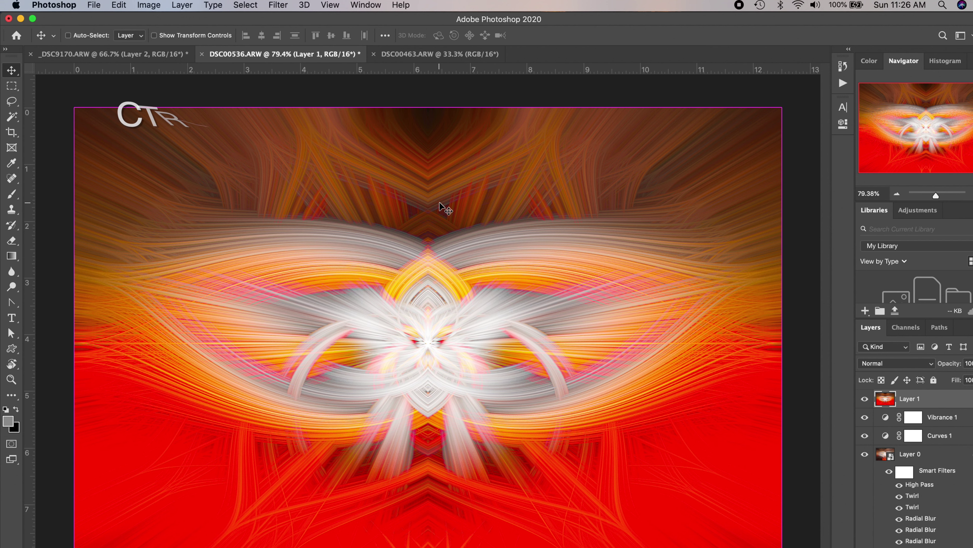
key(super+t)
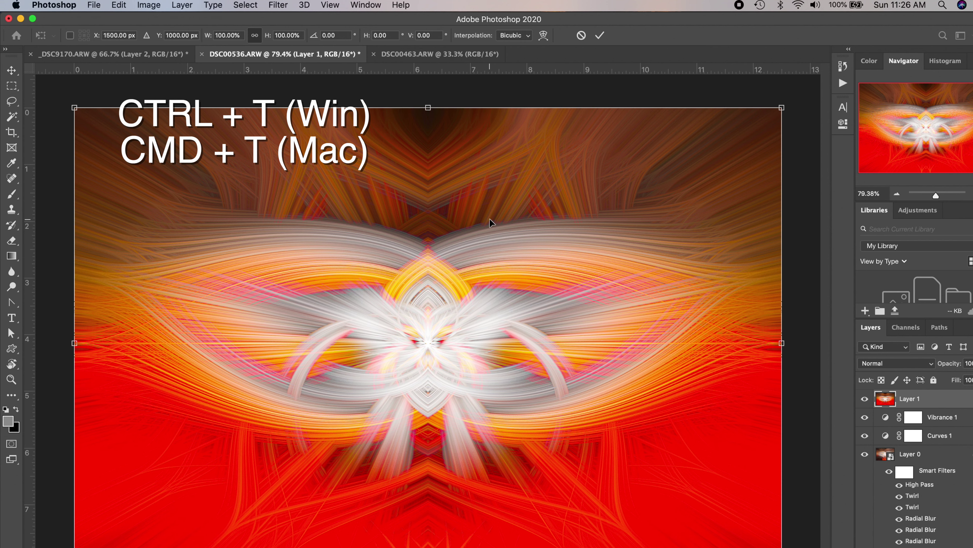
key(super+0)
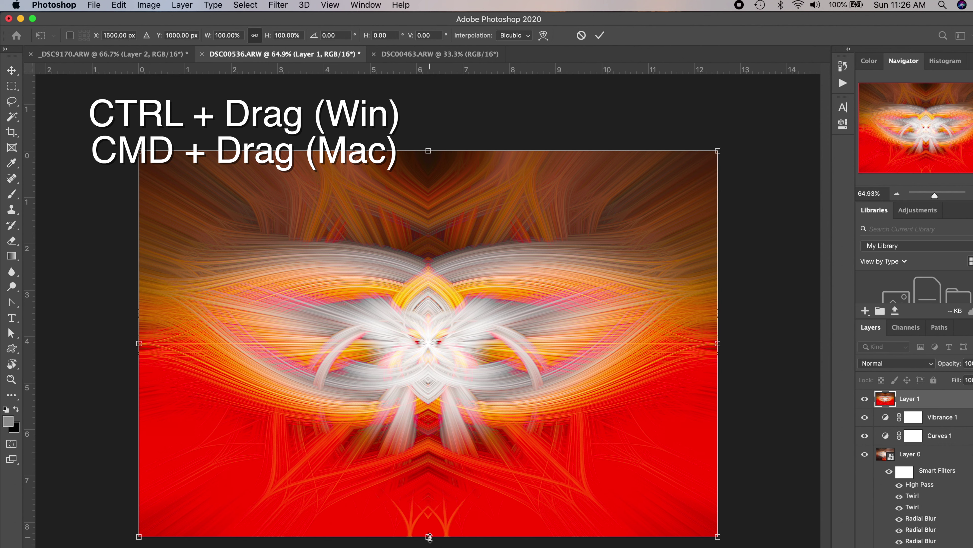
drag(430, 537, 429, 547)
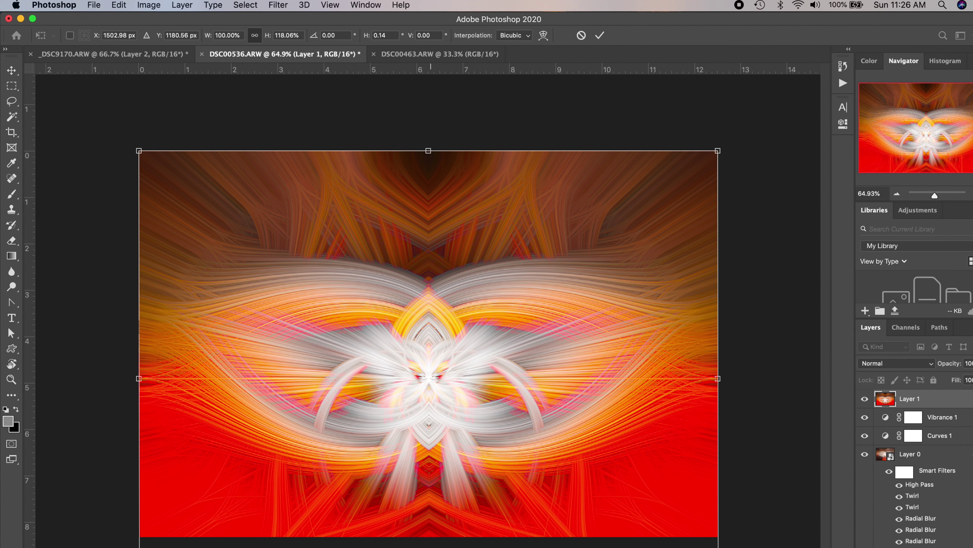
drag(429, 151, 431, 109)
key(Return)
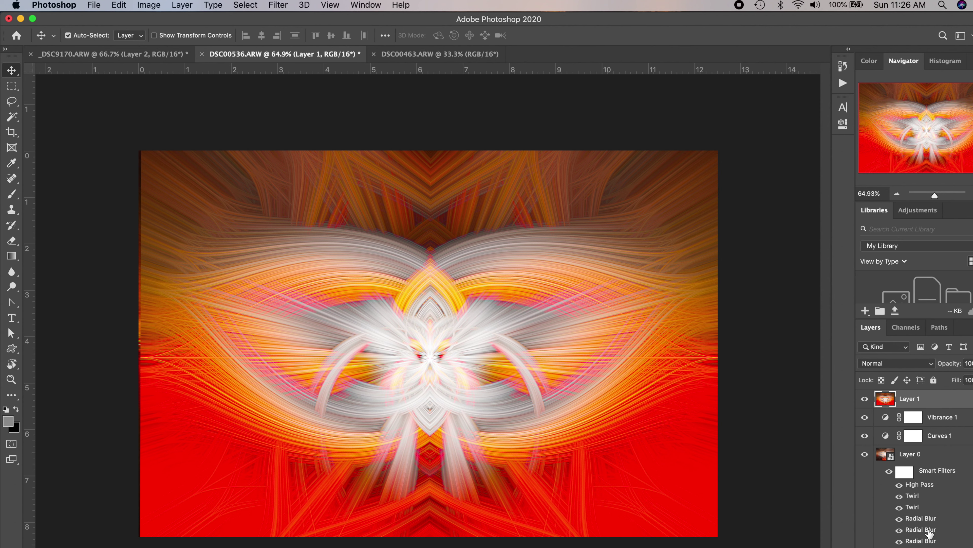
- Switch to the DSC00463.ARW document and run the Twirl Effect #1 action on it
click(885, 454)
click(445, 56)
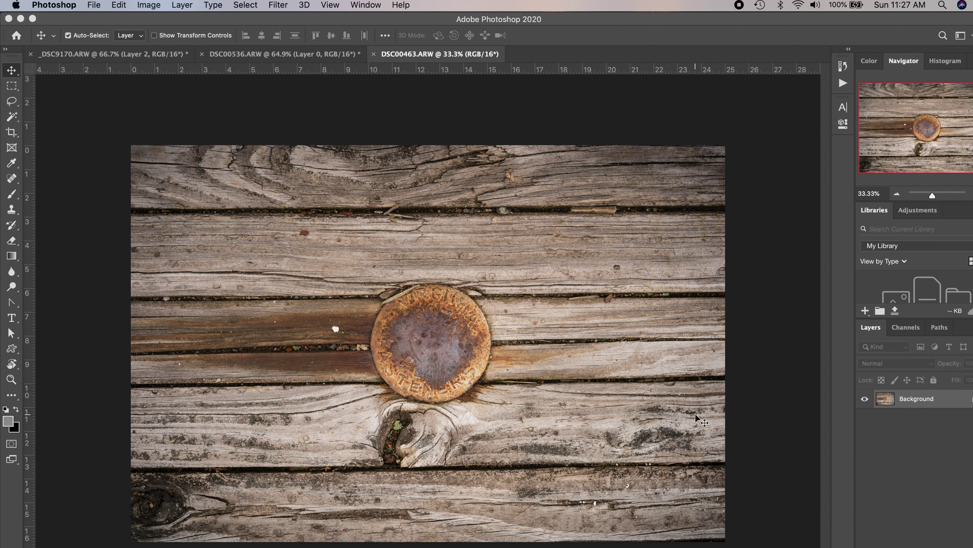
click(843, 83)
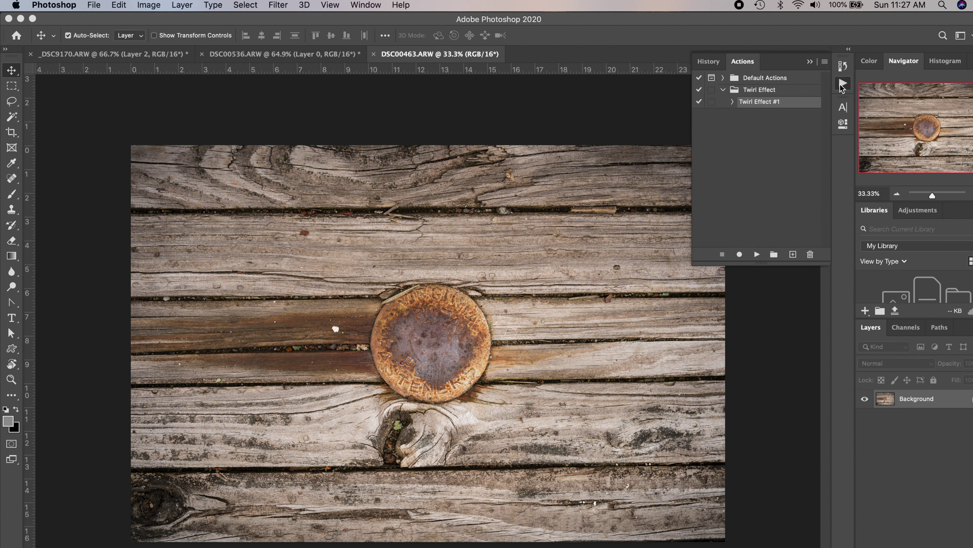
click(757, 254)
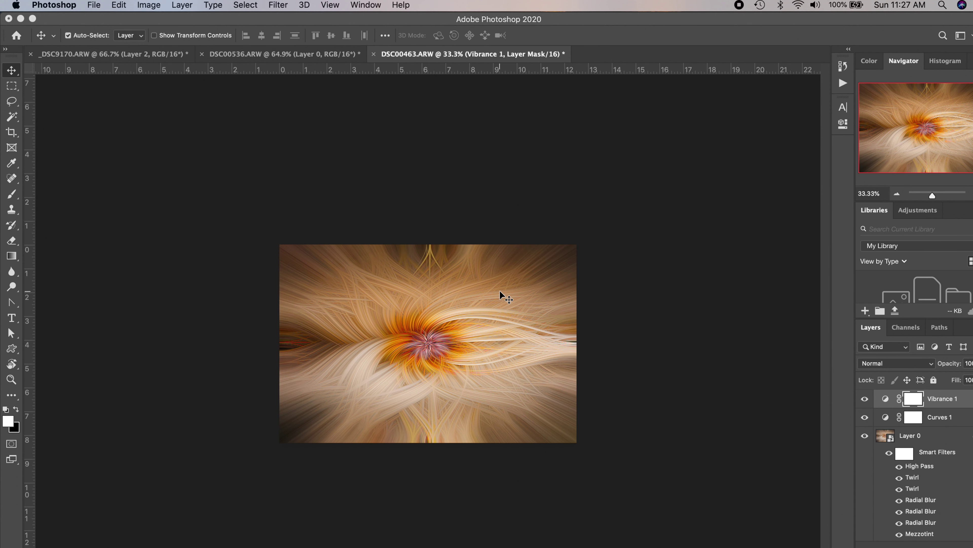
- Stamp all visible layers of DSC00463.ARW into a new merged layer at the top of the stack
scroll(496, 287, up, 5)
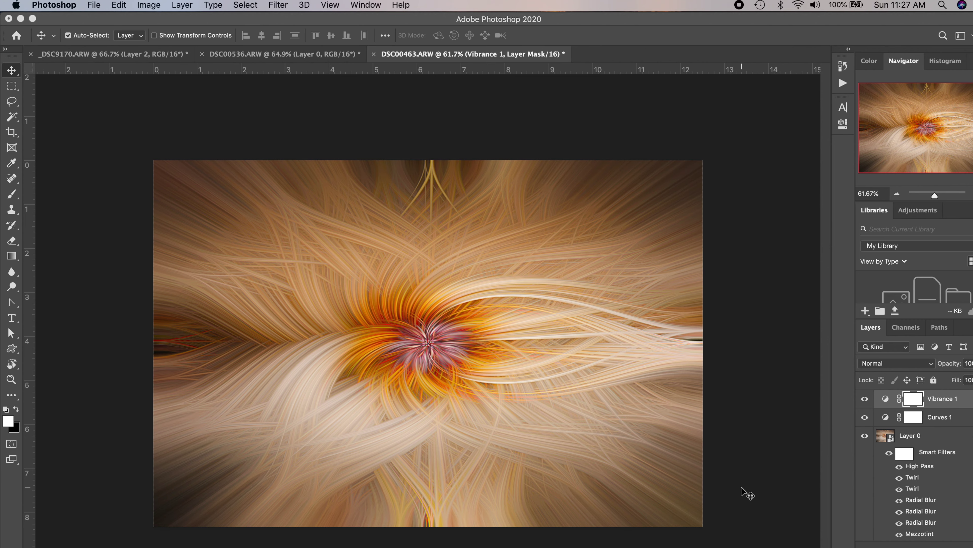
scroll(566, 447, up, 3)
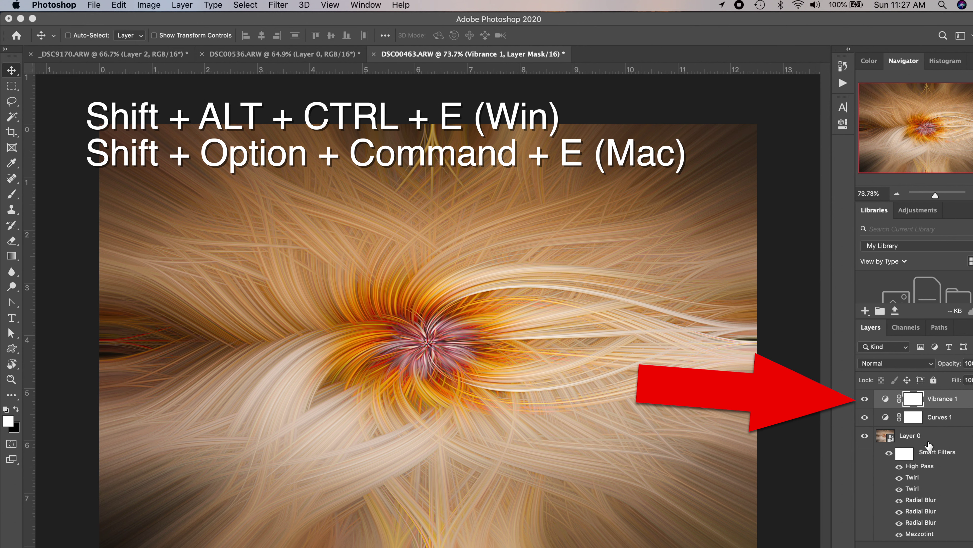
key(shift+alt+super+e)
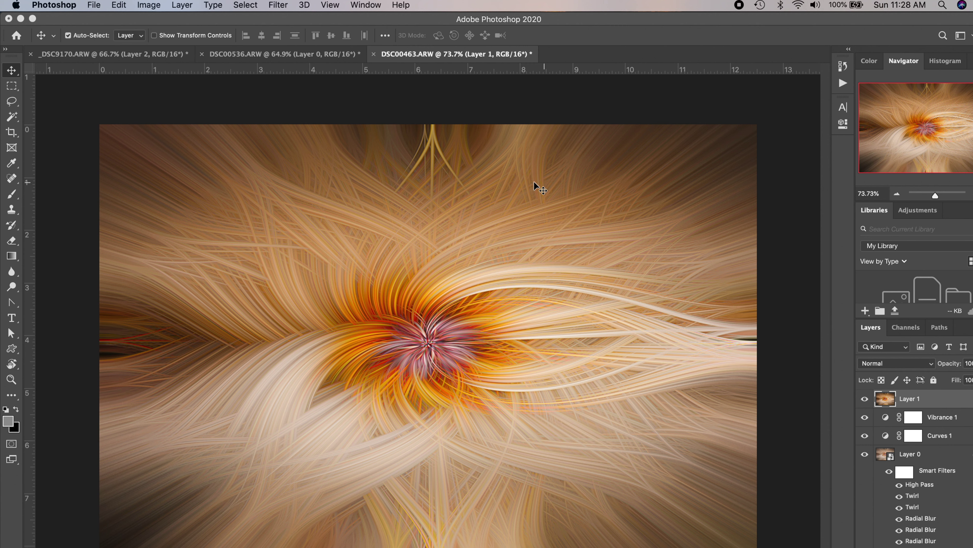
- Place a horizontal guide at the image's centre and copy the upper half of Layer 1 onto a new layer
drag(239, 69, 260, 347)
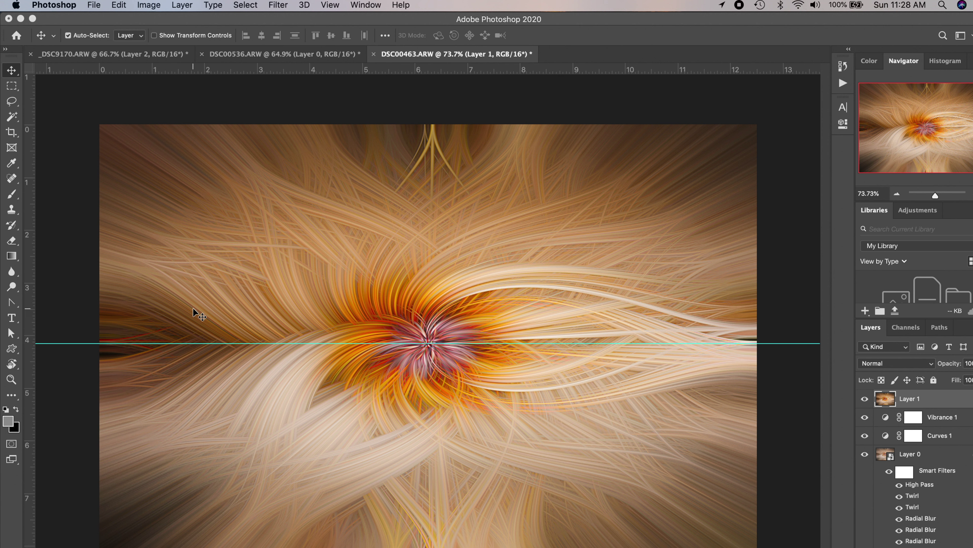
click(12, 86)
drag(115, 127, 776, 343)
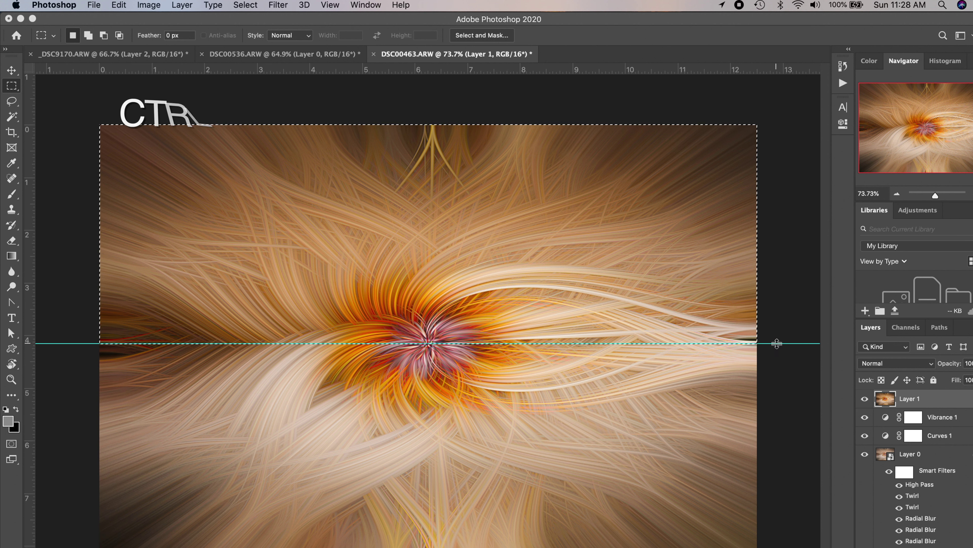
key(super+j)
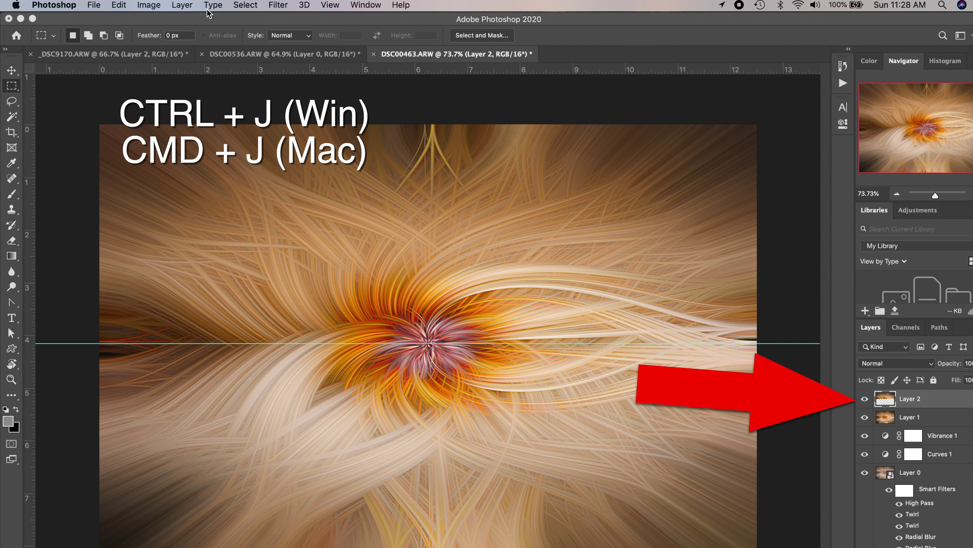
- Flip the copied half on Layer 2 vertically and move it over the image's lower half, against the horizontal guide
click(119, 4)
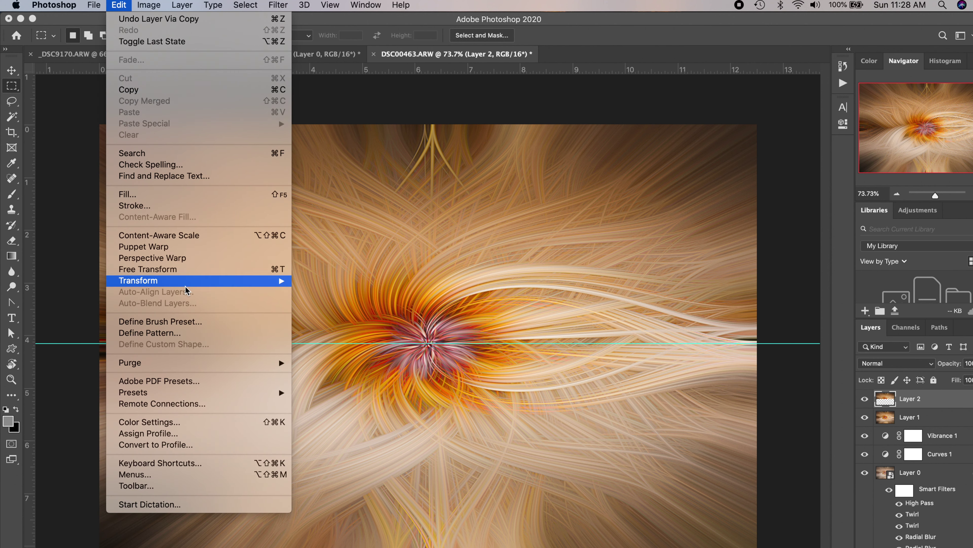
mouse_move(187, 282)
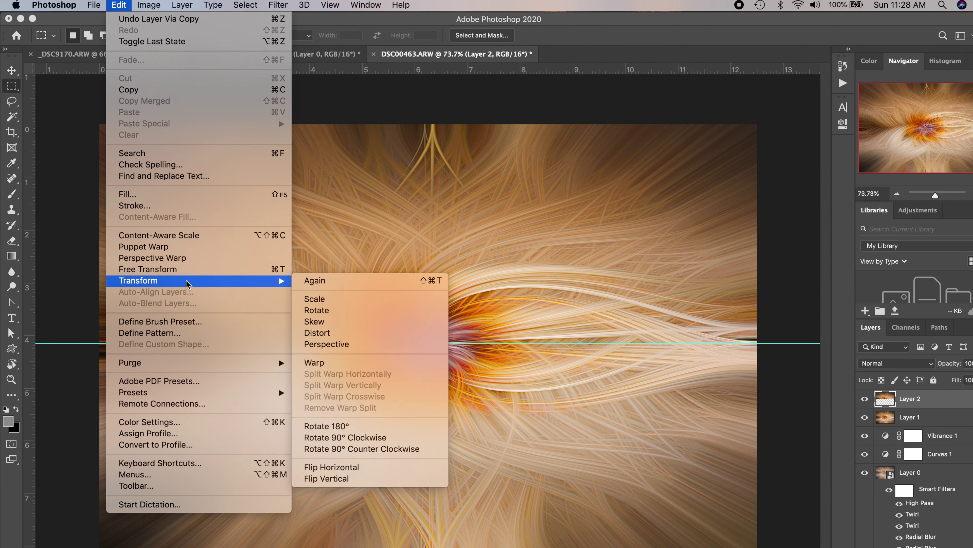
click(366, 479)
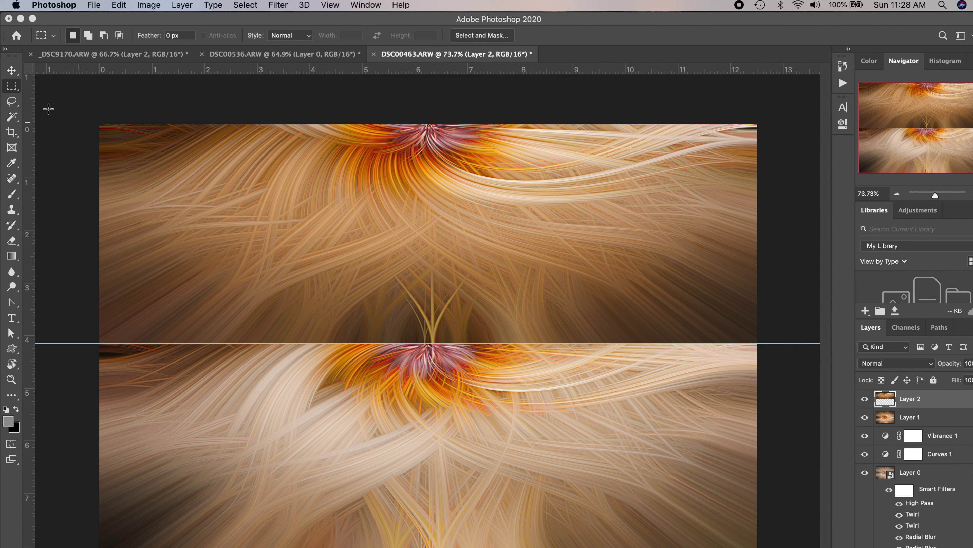
click(15, 71)
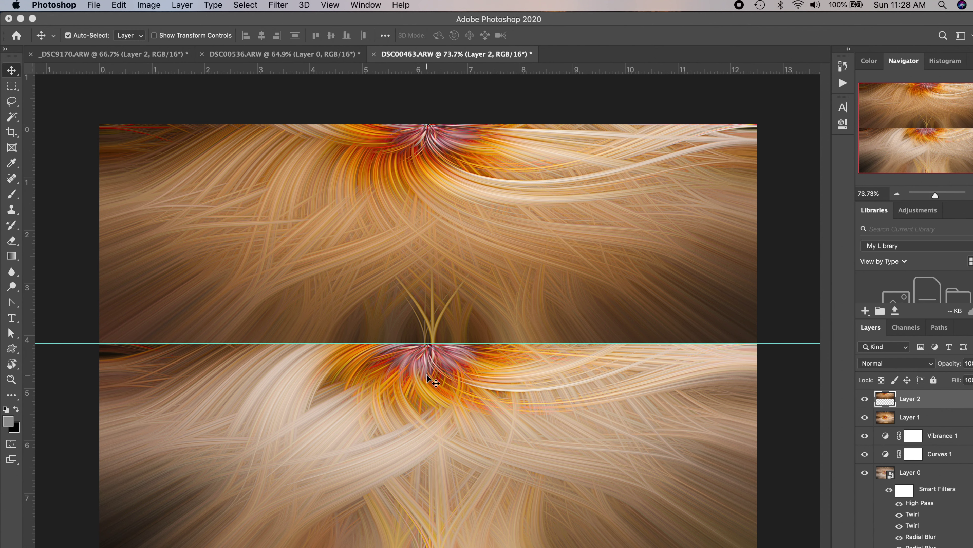
drag(413, 430, 414, 501)
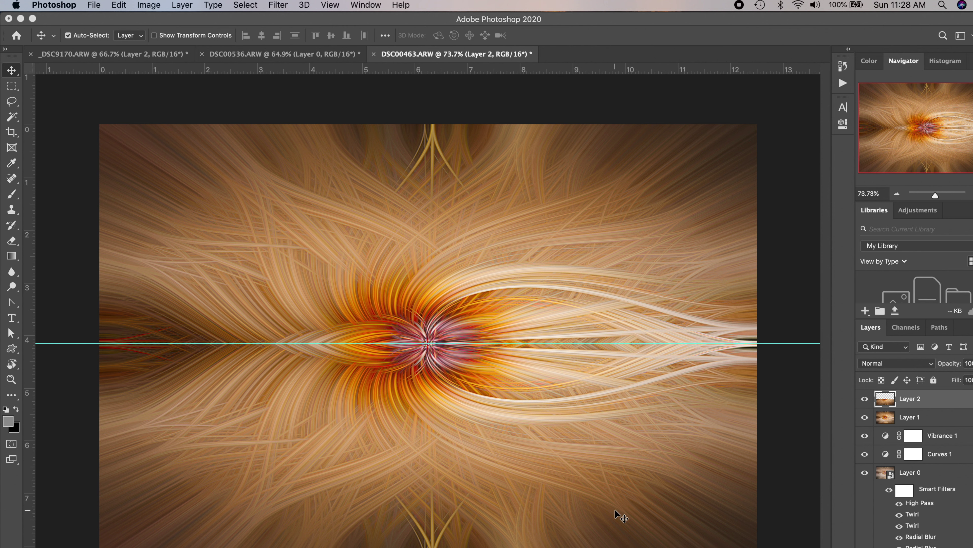
click(792, 518)
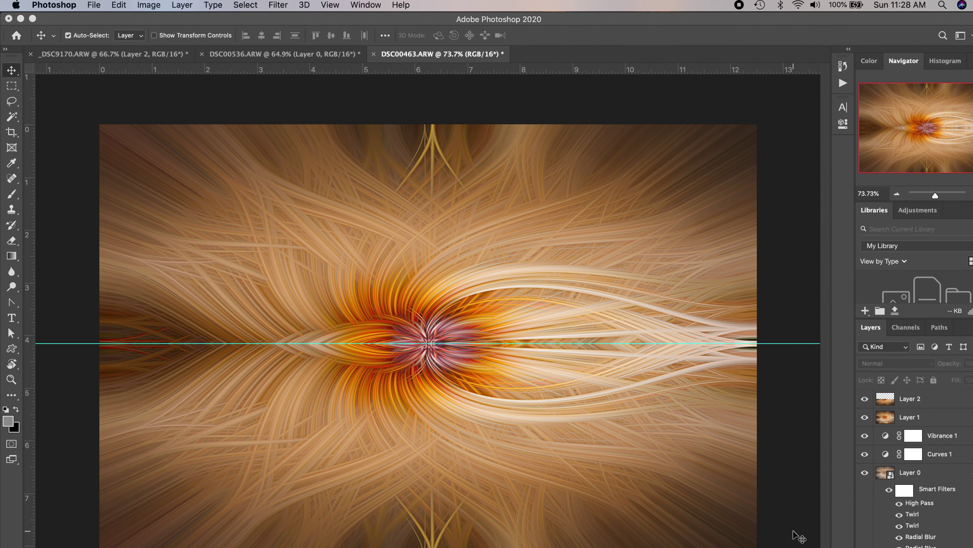
- Add a vertical guide through the image's centre and merge Layer 2 down into Layer 1
drag(25, 219, 428, 277)
click(937, 399)
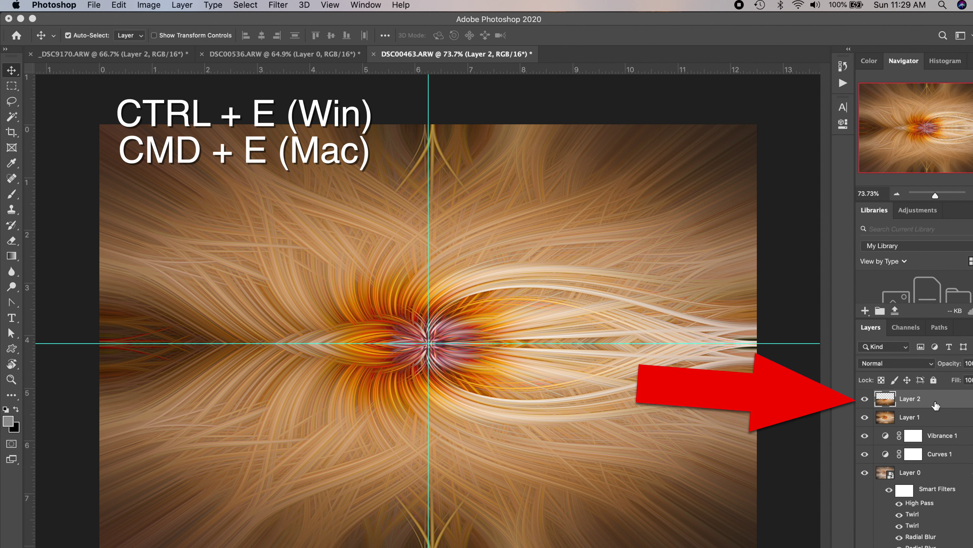
key(super+e)
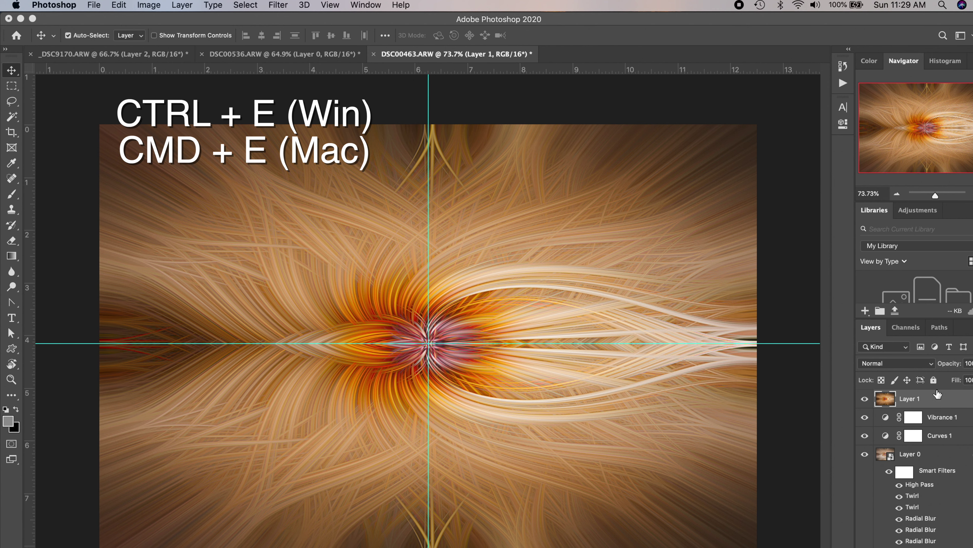
- Select the image's right half up to the vertical guide and copy it from Layer 1 onto a new layer
key(m)
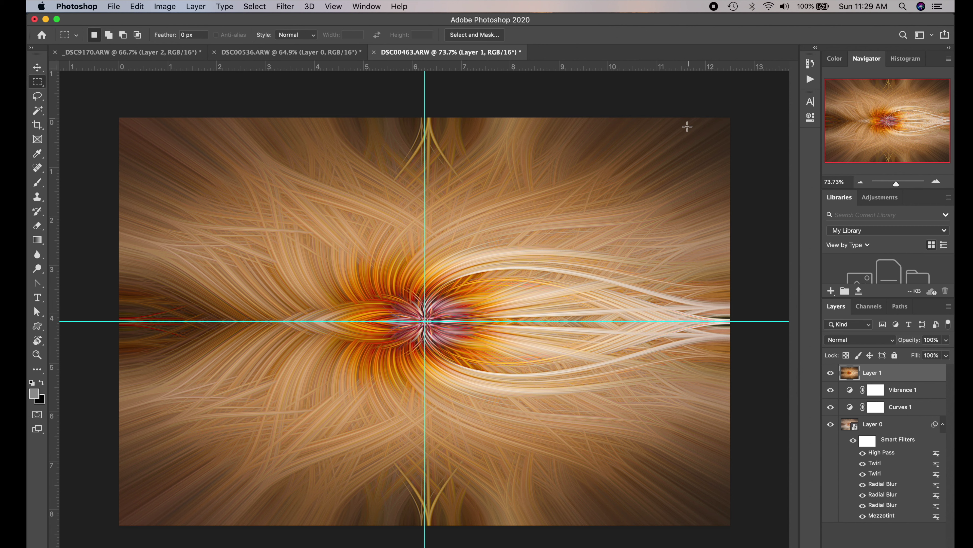
drag(742, 102, 427, 527)
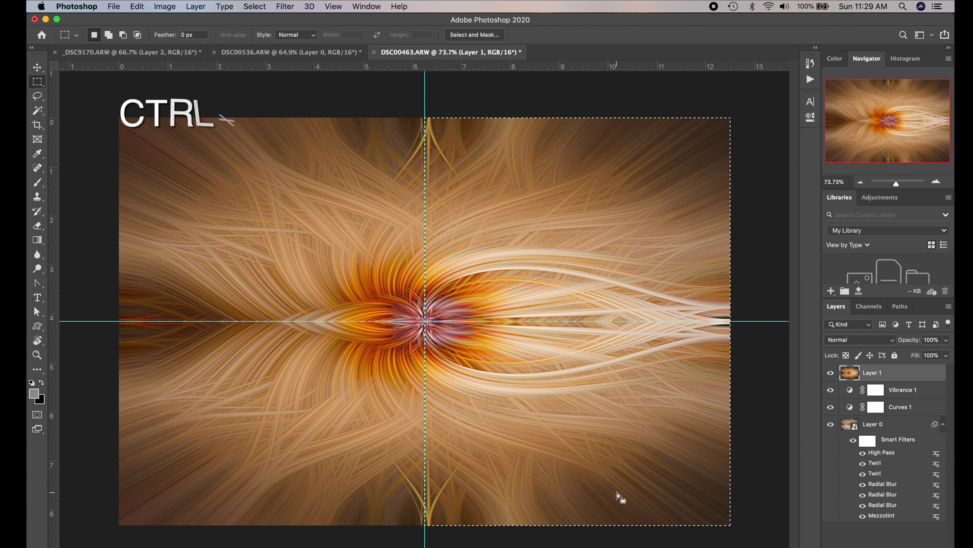
key(super+j)
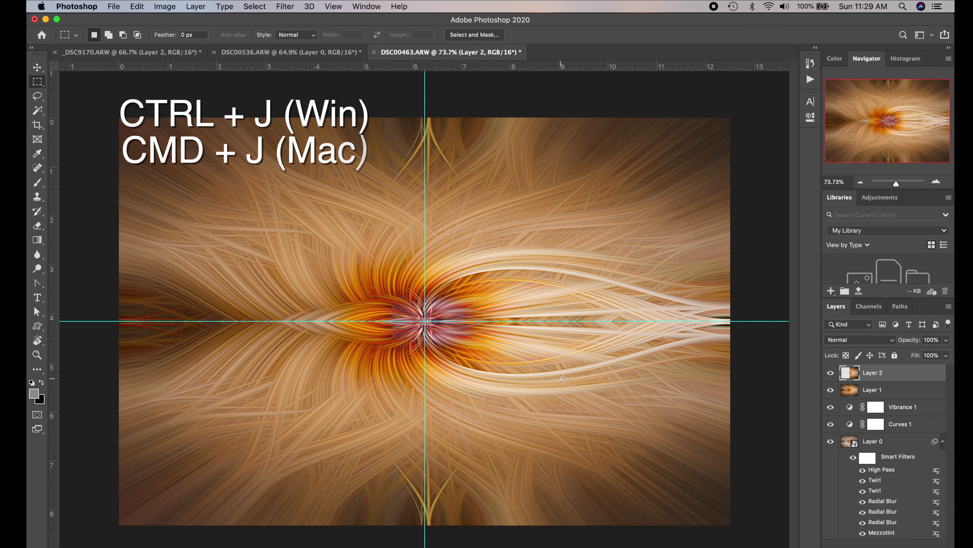
- Flip the copied half on Layer 2 horizontally and move it over the image's left half, against the vertical guide
click(138, 6)
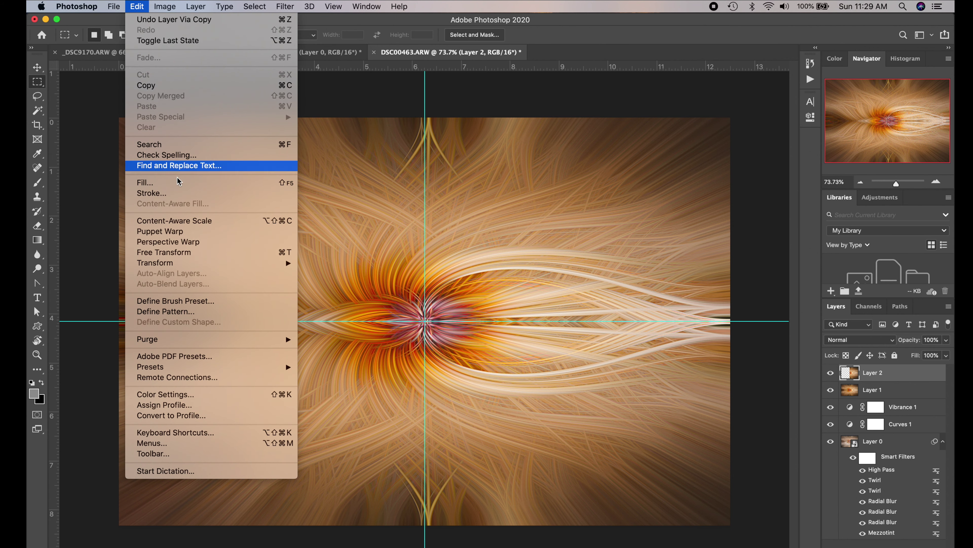
mouse_move(186, 264)
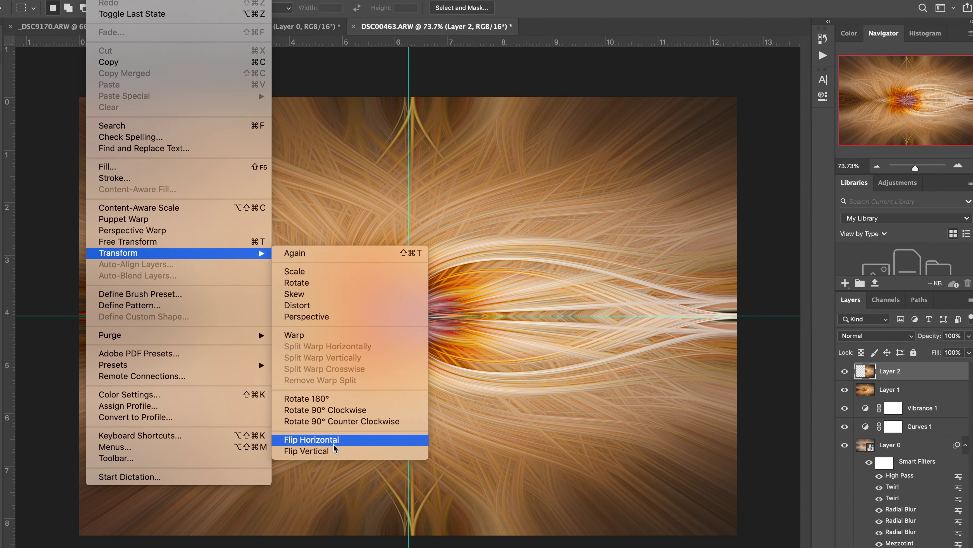
click(335, 442)
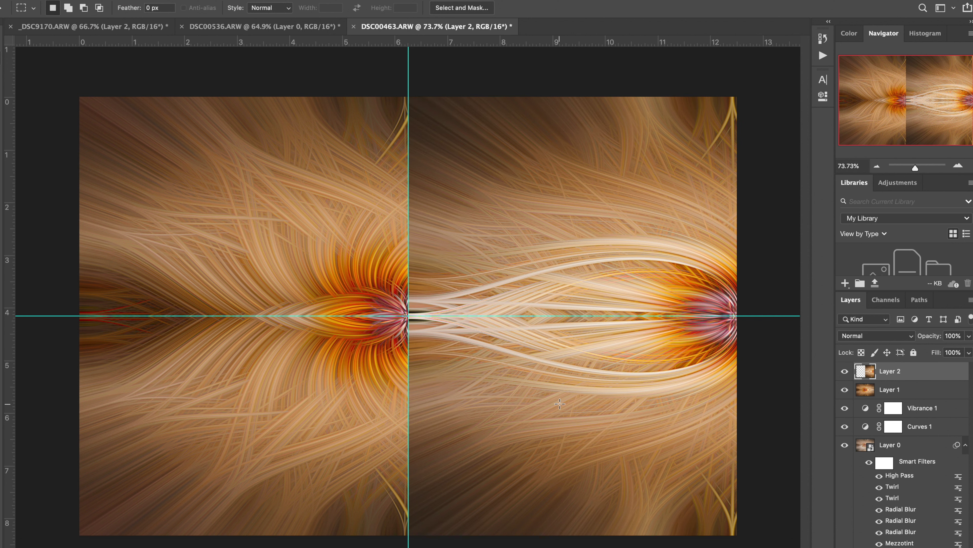
key(v)
drag(574, 396, 246, 399)
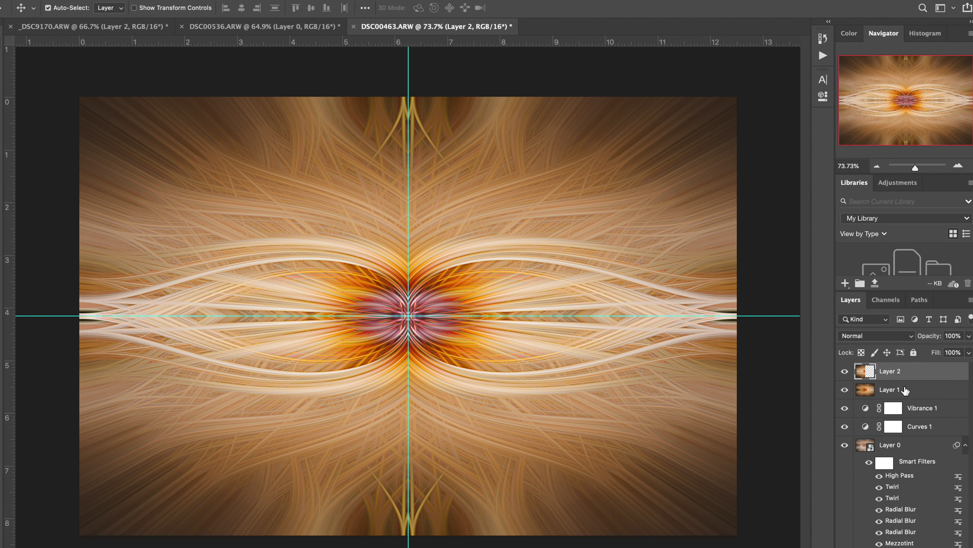
- Merge Layer 2 down into Layer 1 and clear all guides from the canvas
key(super)
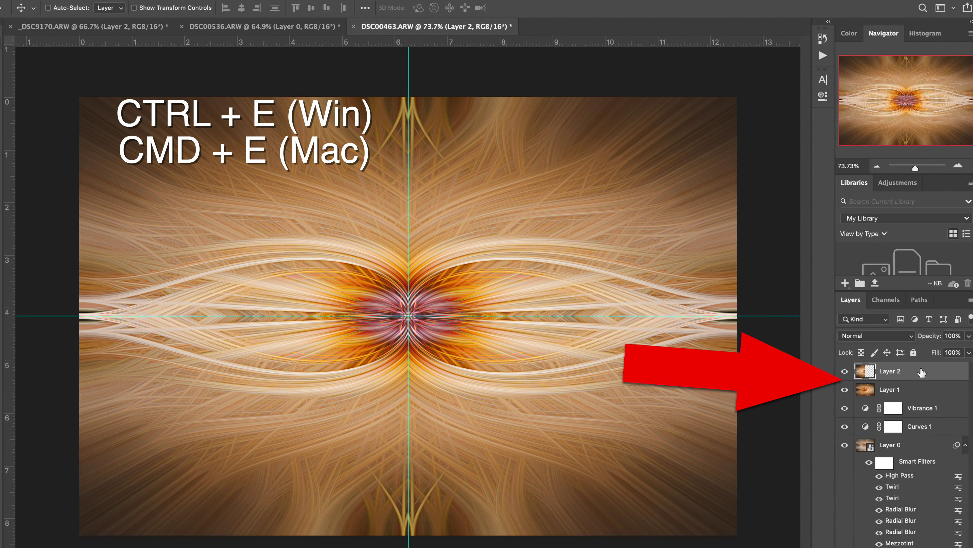
key(super+e)
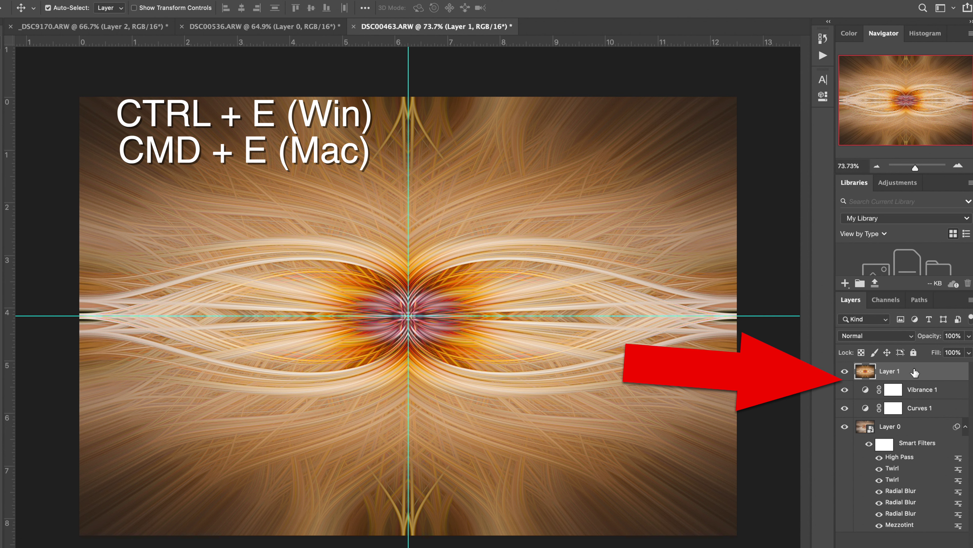
click(845, 371)
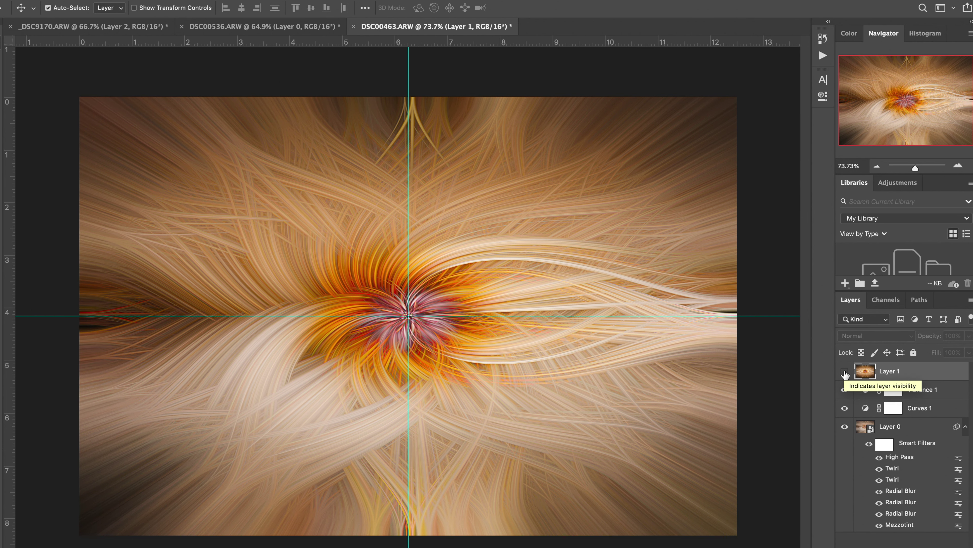
click(844, 372)
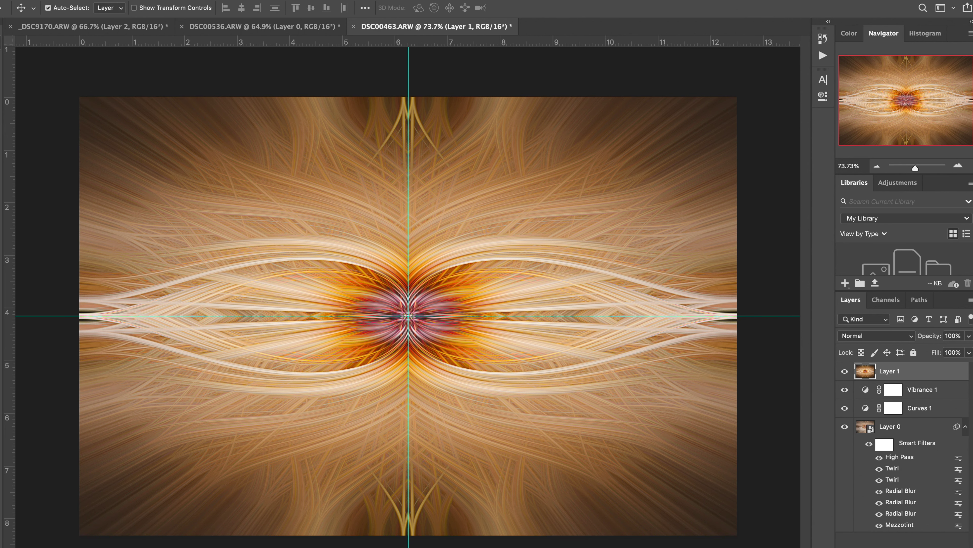
click(307, 0)
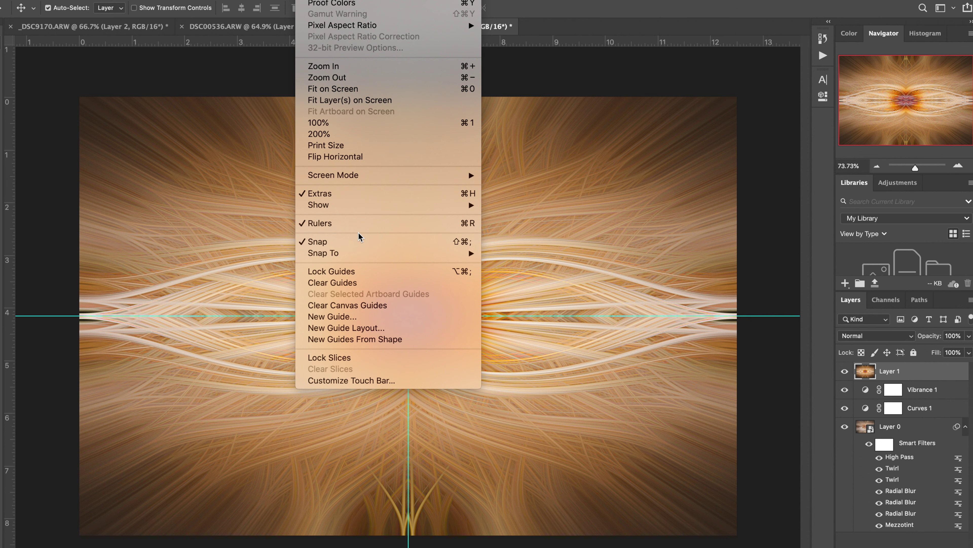
click(358, 283)
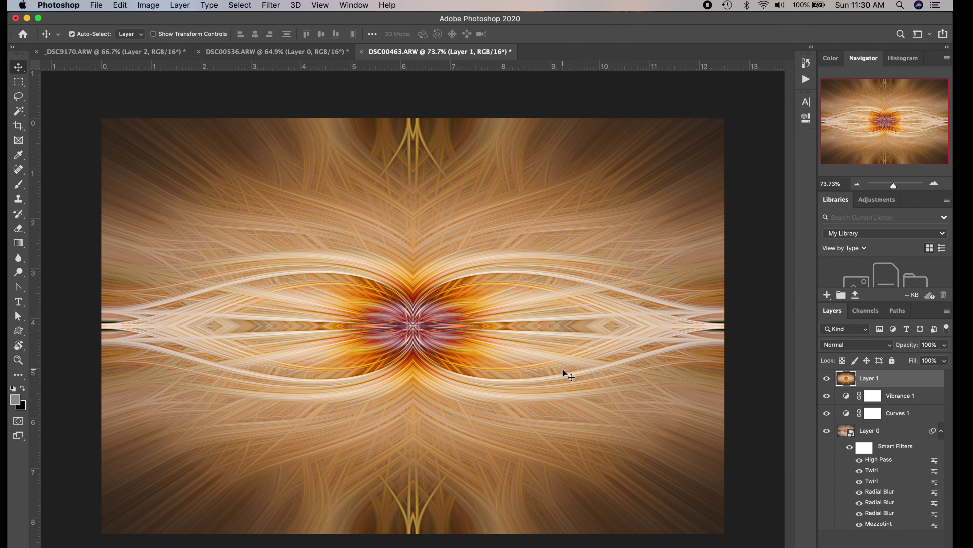
- Apply the Spherize filter to Layer 1 in Vertical Only mode with an amount of 61%, and compare it with the previous history state
click(272, 6)
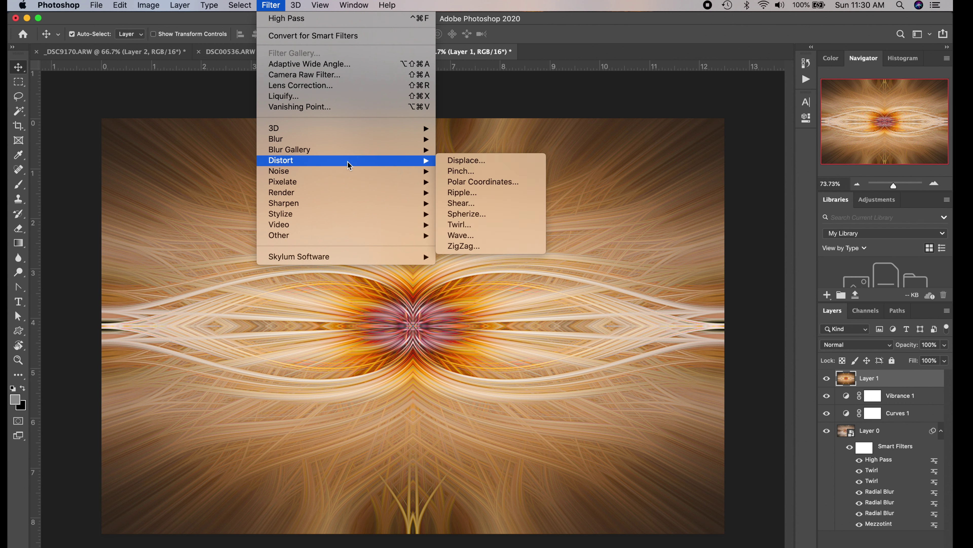
mouse_move(422, 160)
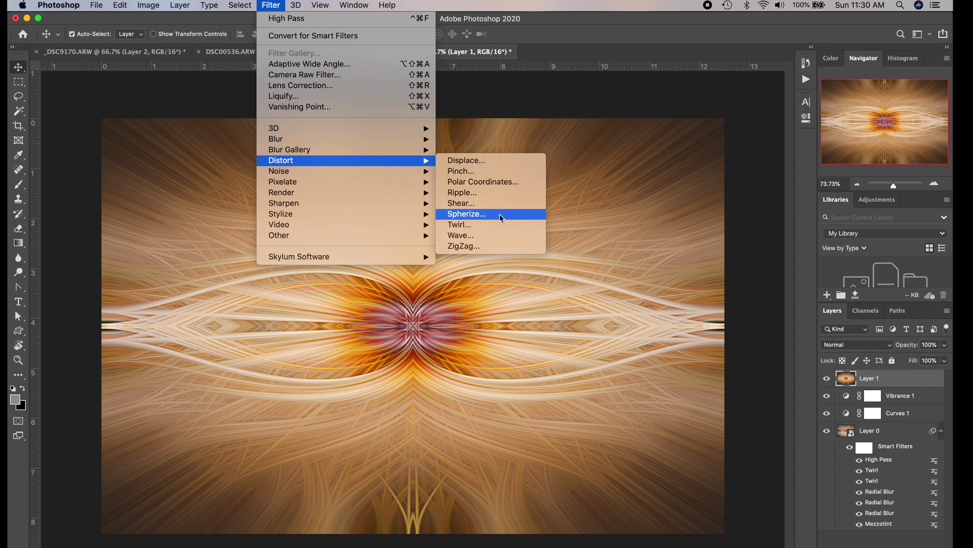
click(500, 218)
drag(443, 134, 616, 136)
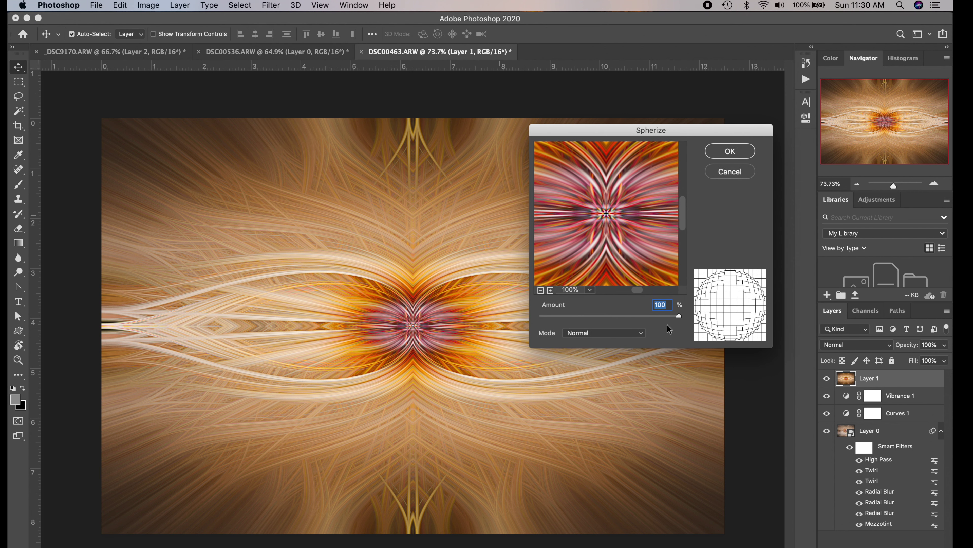
drag(679, 316, 634, 317)
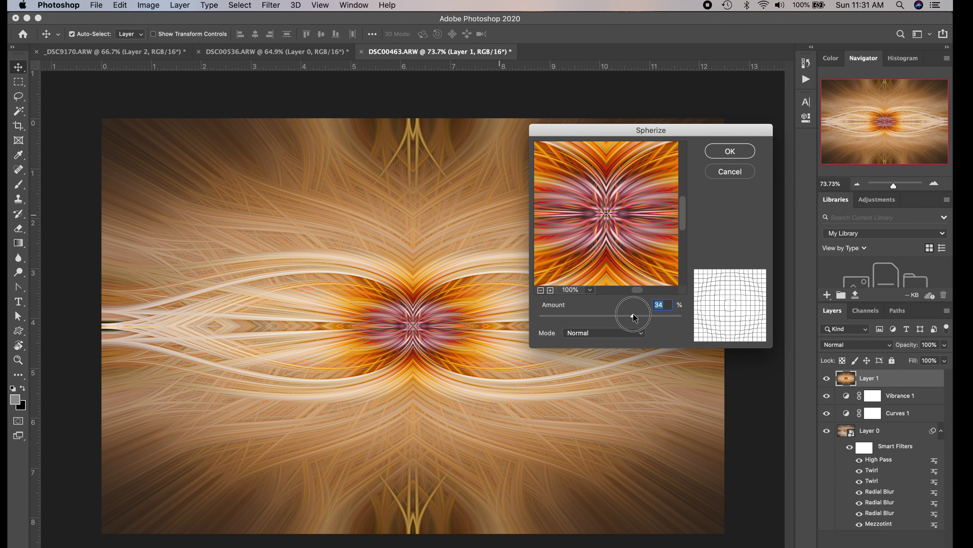
click(641, 332)
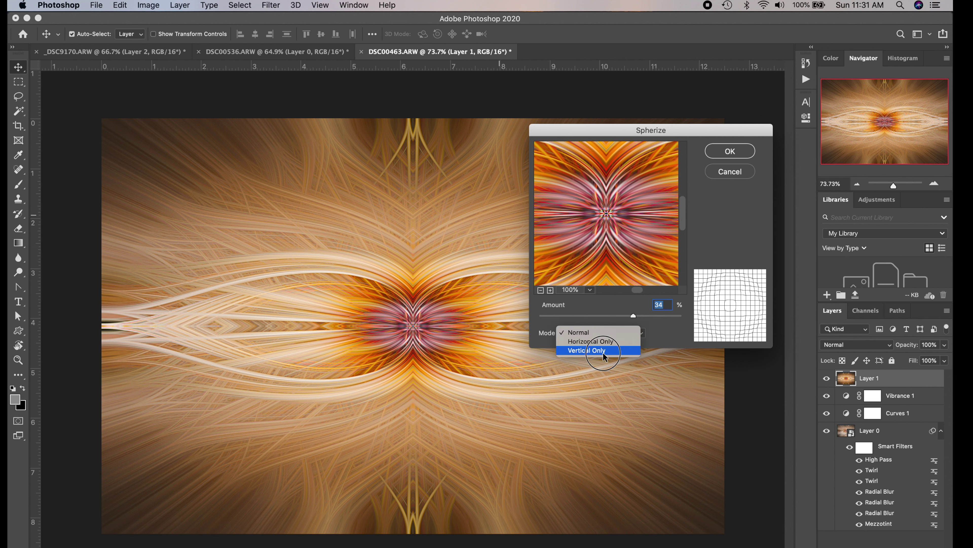
click(603, 350)
drag(633, 315, 652, 318)
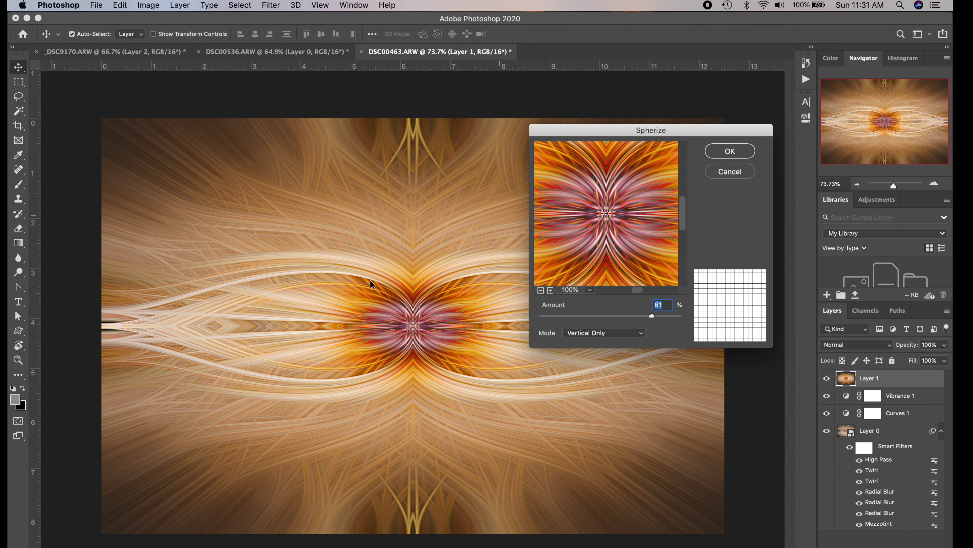
click(727, 151)
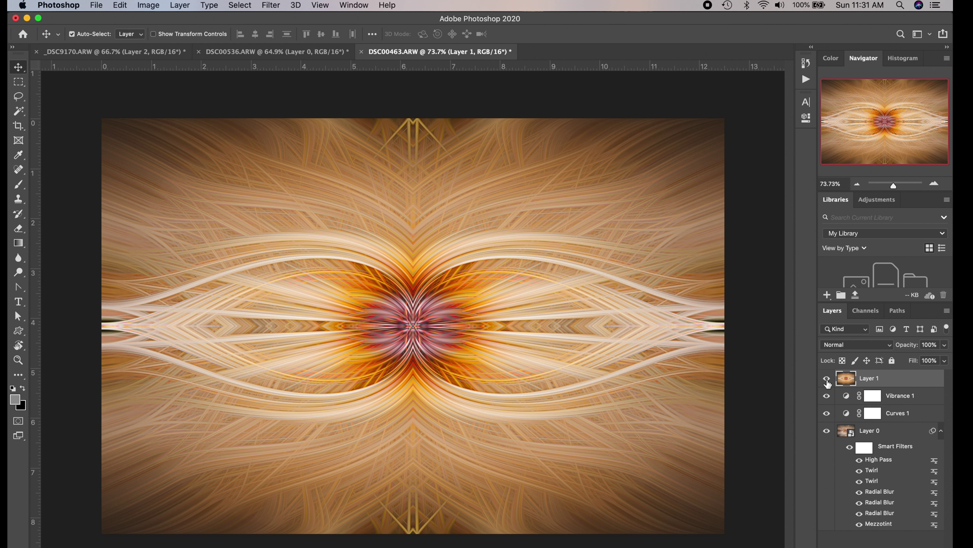
click(806, 65)
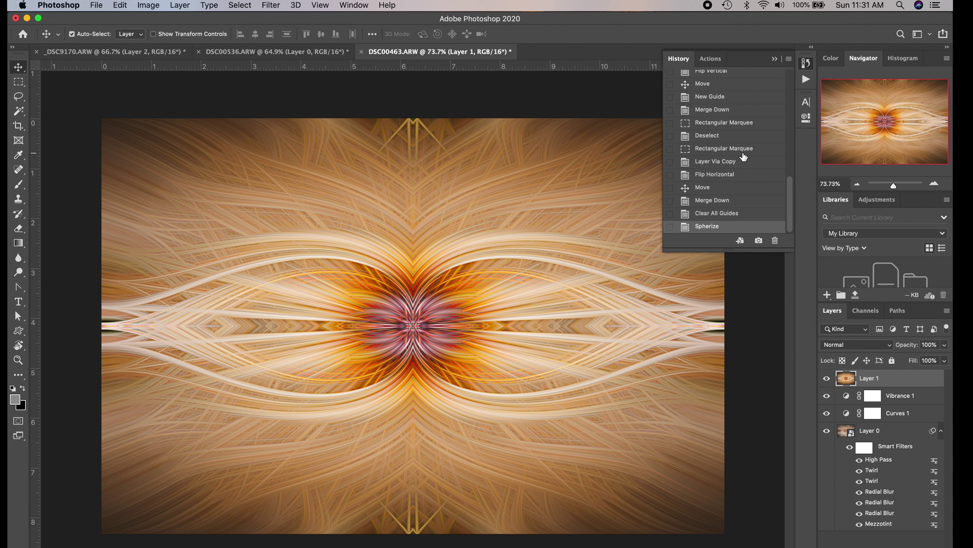
click(718, 215)
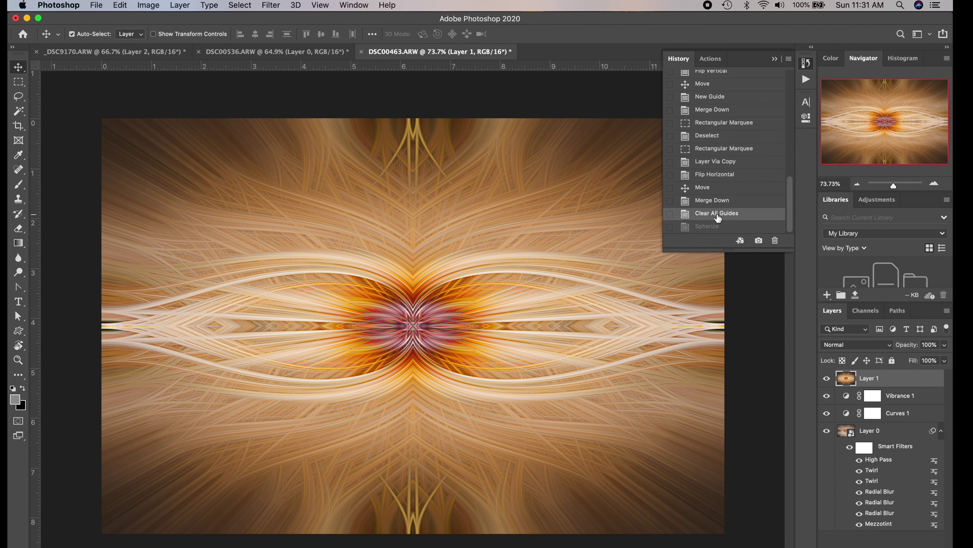
click(713, 227)
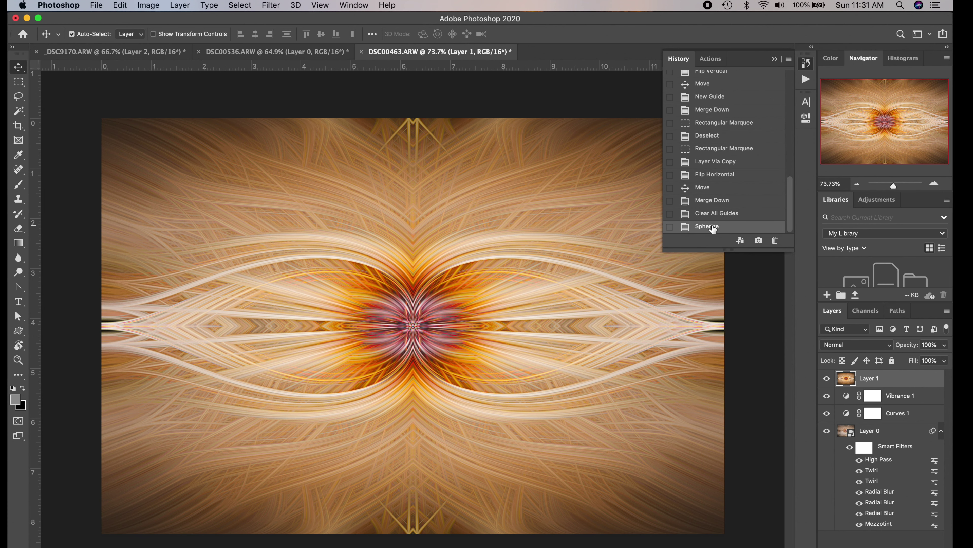
click(774, 59)
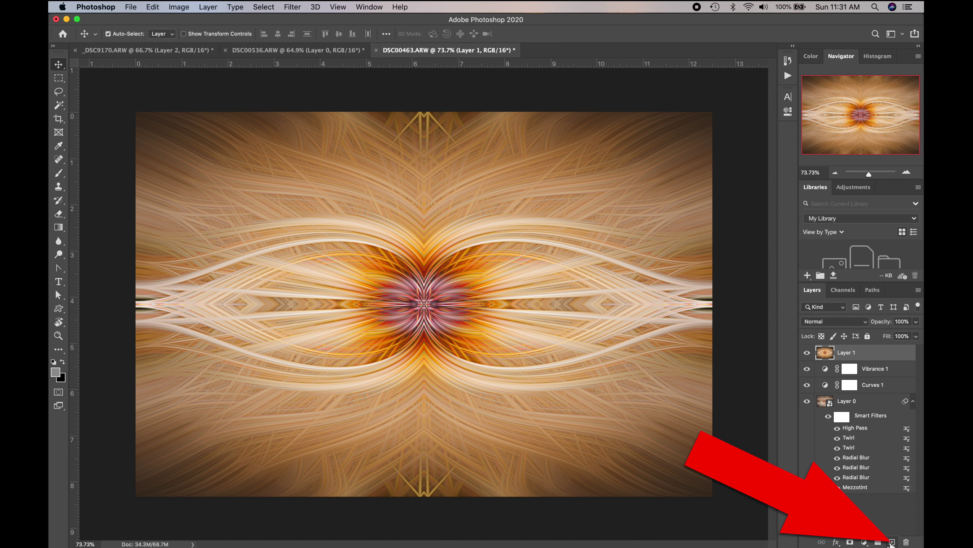
- Add a new layer above Layer 1 and fill it with black at 100% opacity in Normal mode
click(892, 542)
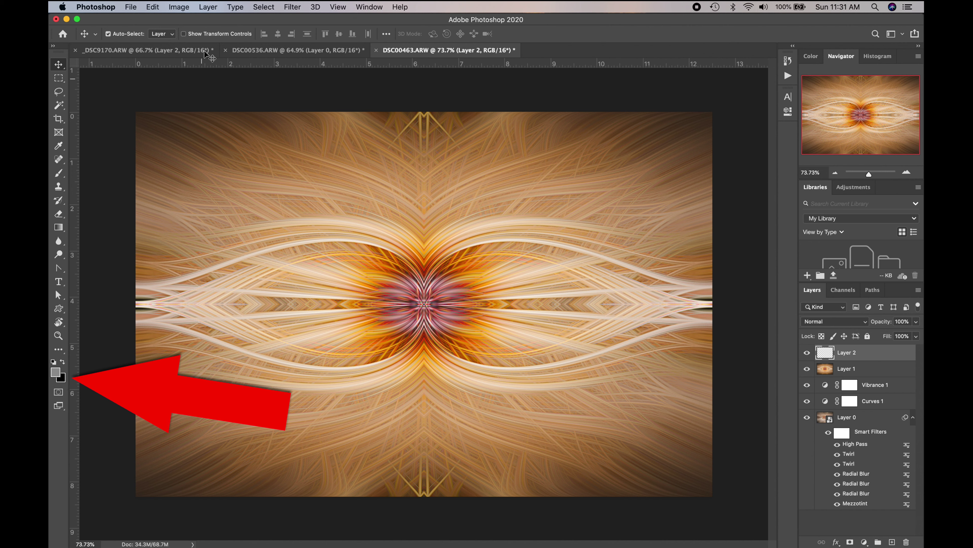
click(153, 8)
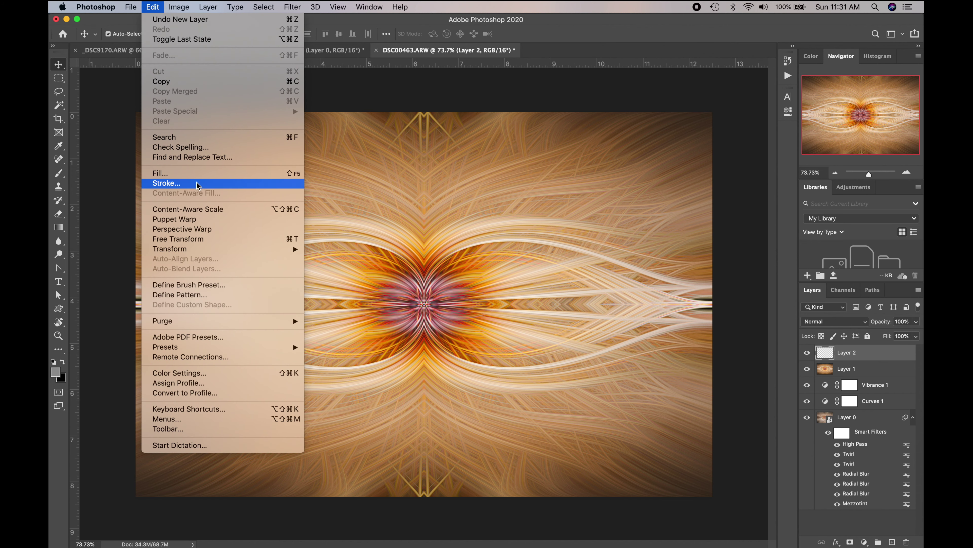
click(197, 174)
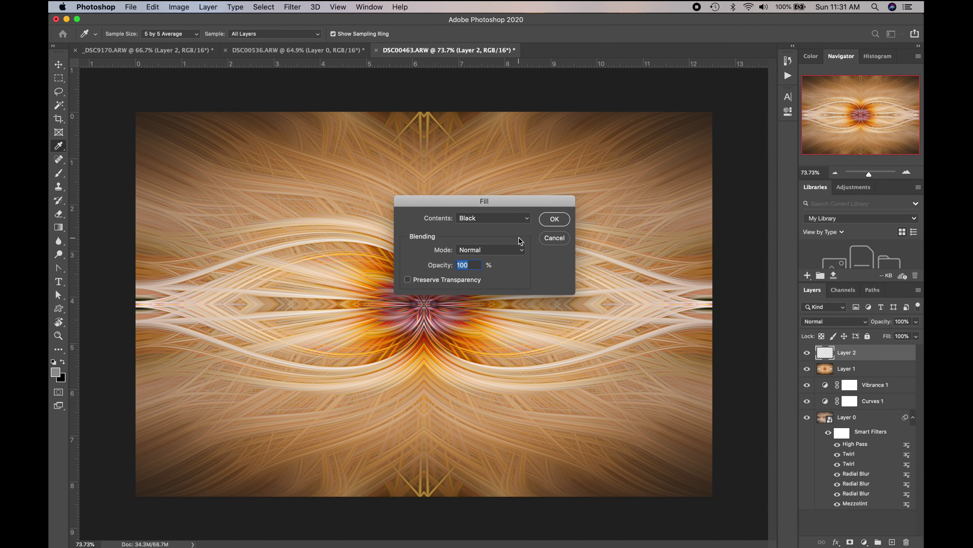
click(527, 220)
click(498, 217)
click(555, 219)
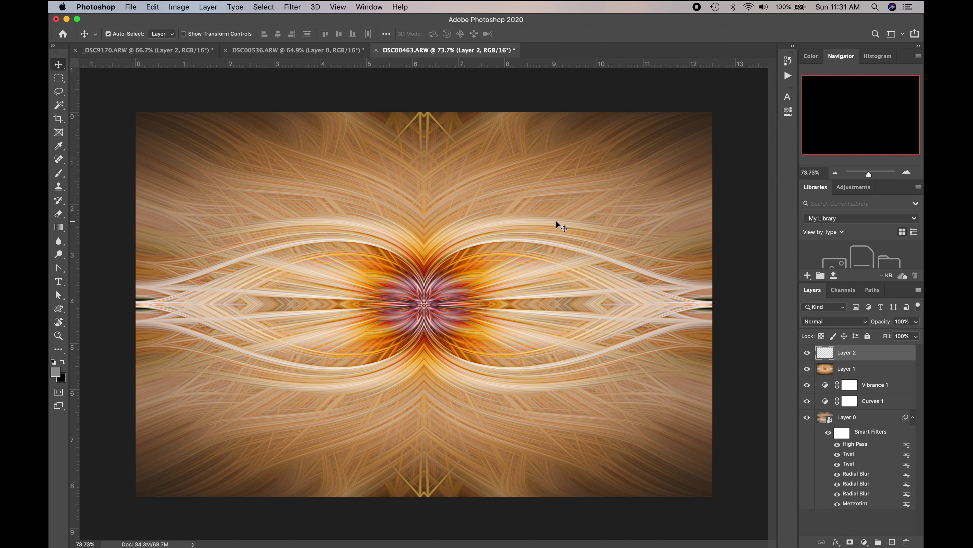
key(v)
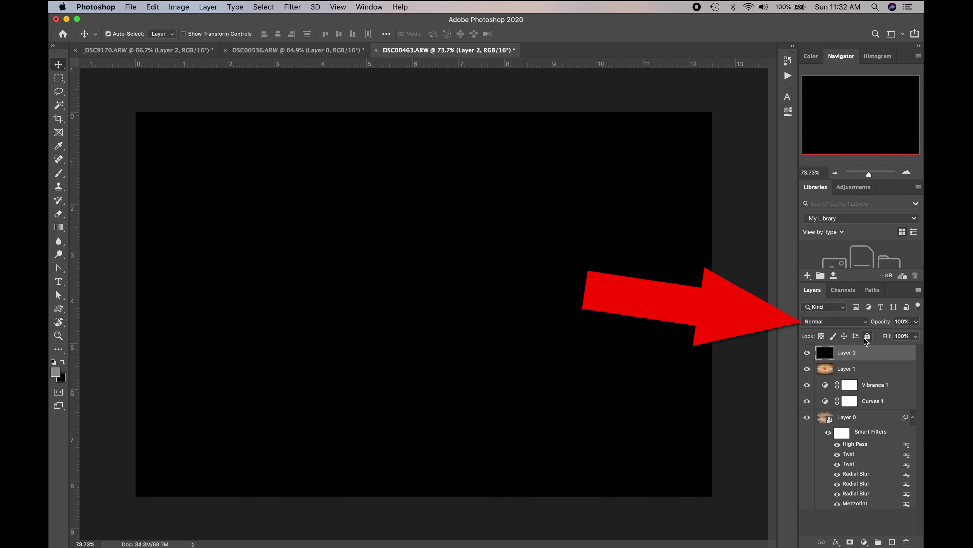
- Set the black layer's blend mode to Soft Light and its opacity to 53%, and toggle its visibility to compare the effect
click(863, 323)
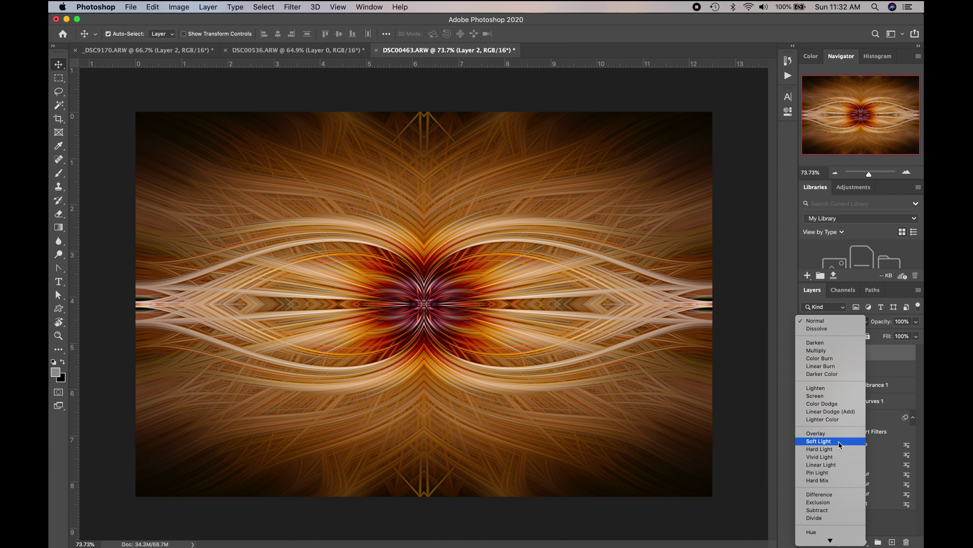
click(839, 445)
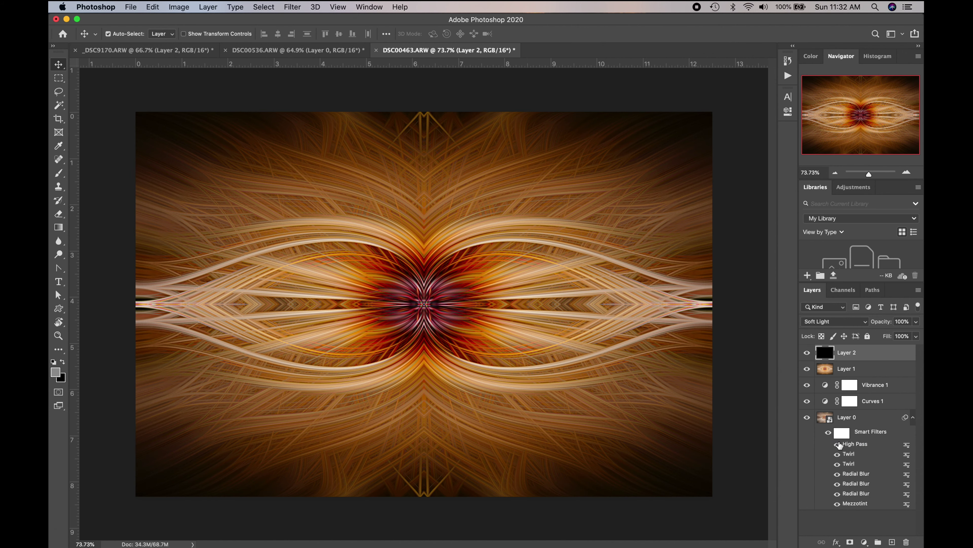
drag(880, 322, 862, 326)
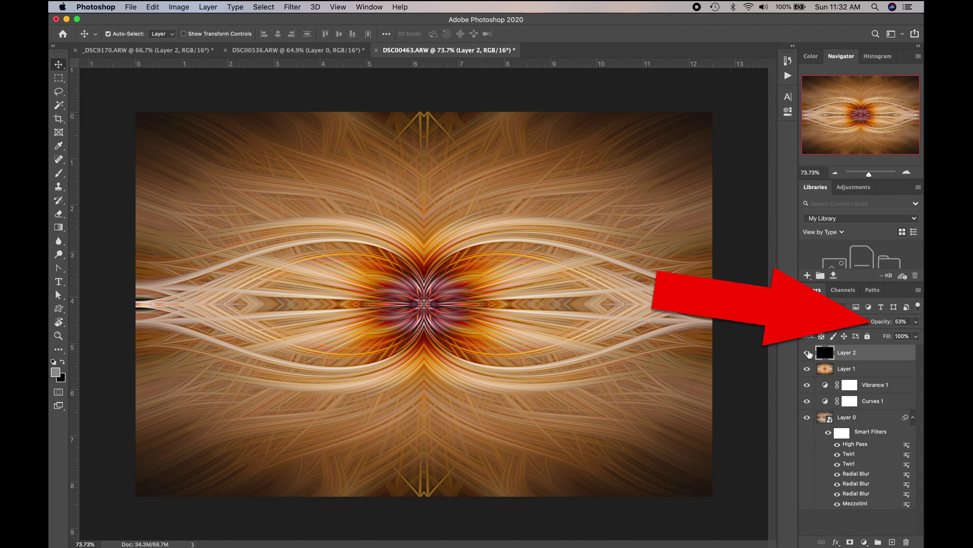
click(807, 353)
click(807, 353)
click(807, 353)
click(807, 353)
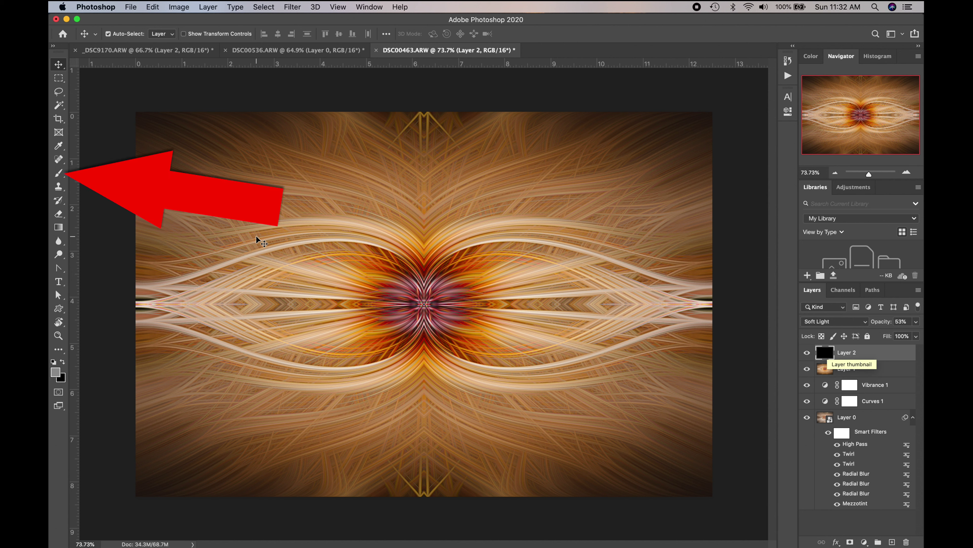
- Set the Brush tool's foreground color to 50% gray by turning off Only Web Colors and setting brightness to 50%
click(59, 173)
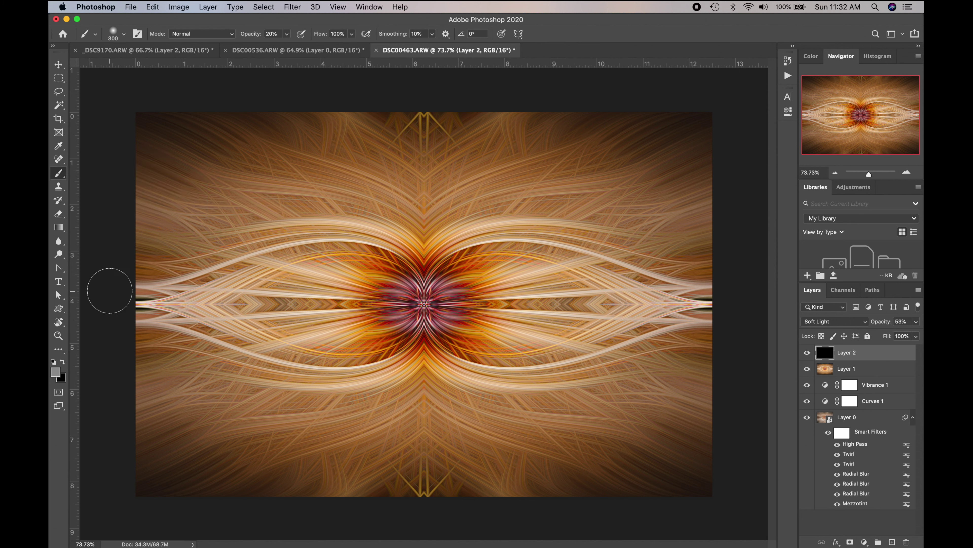
click(56, 372)
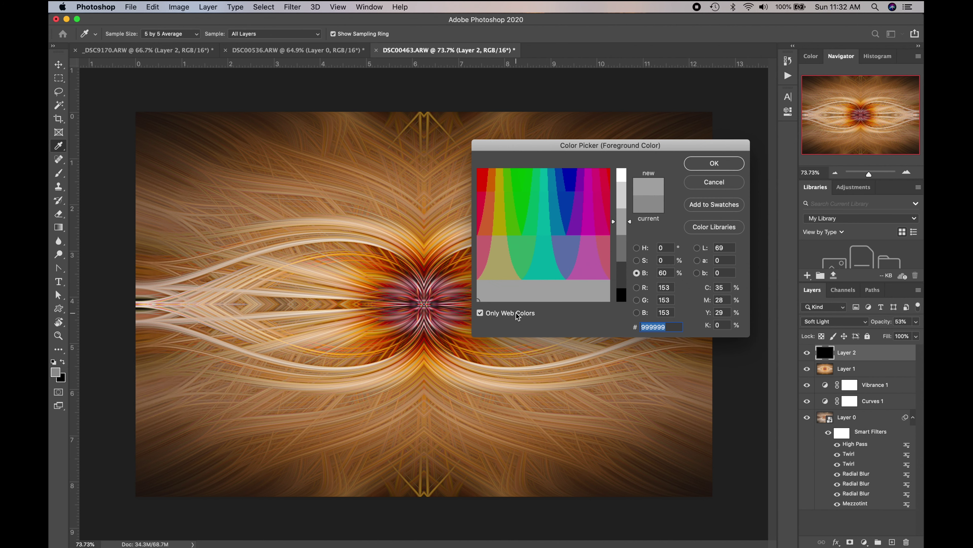
click(480, 313)
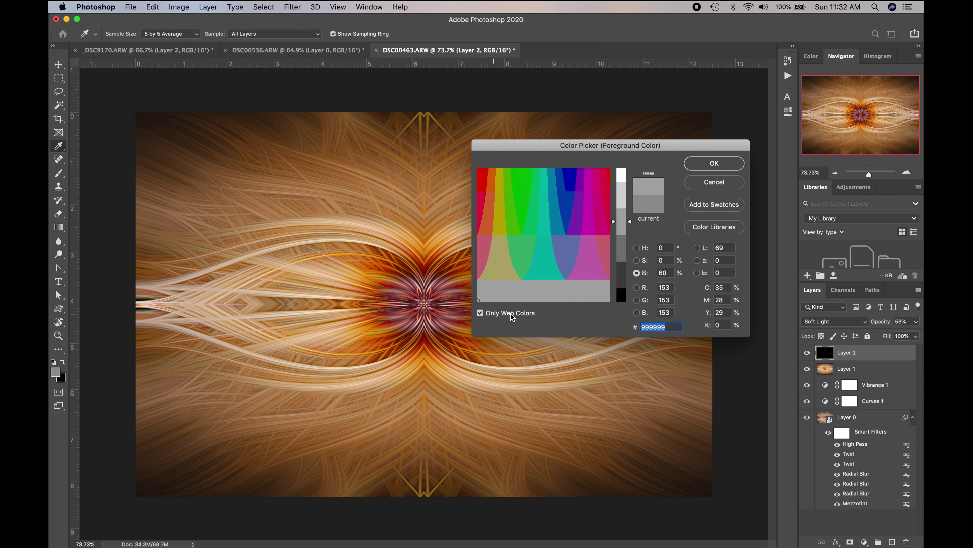
click(480, 316)
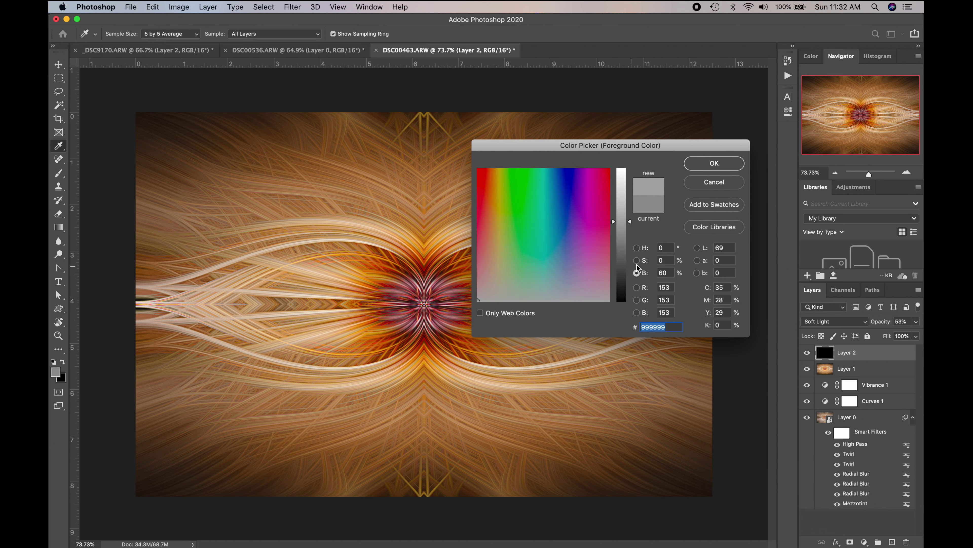
double_click(674, 274)
text(50)
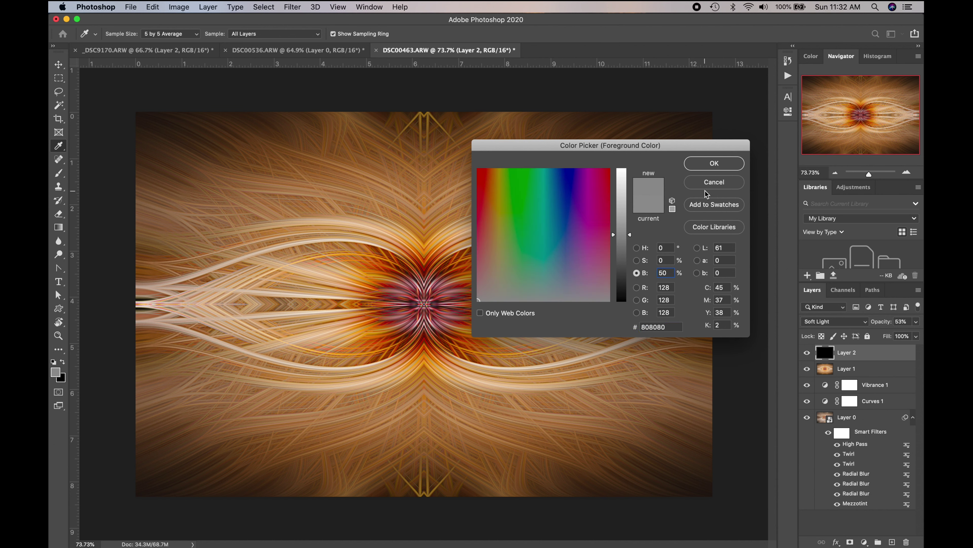
click(714, 164)
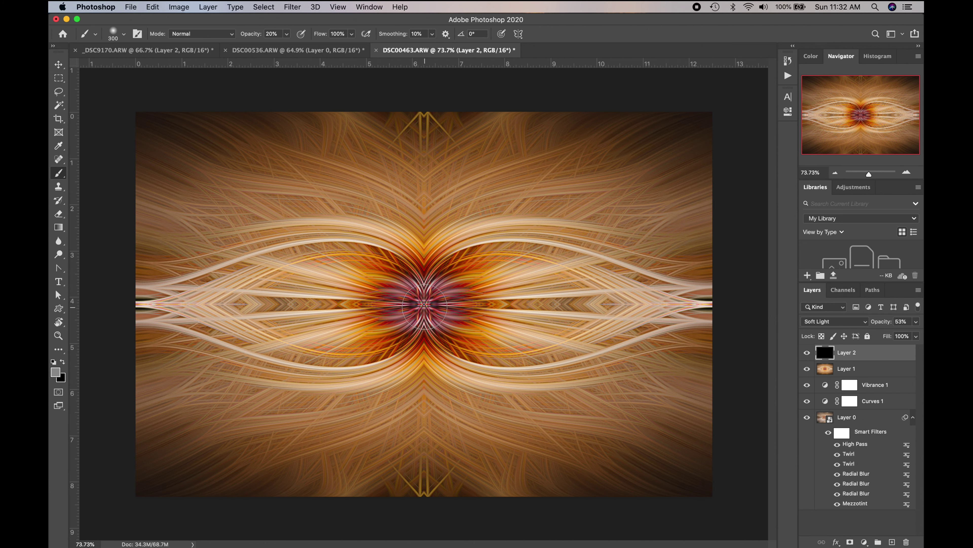
- Enlarge the brush to 2100 px with 0% hardness and dab gray over the centre of the black Soft Light layer
key(bracketright)
key(bracketright)
key(bracketright)
key(bracketright)
key(bracketright)
key(bracketright)
key(bracketright)
key(bracketright)
key(bracketright)
key(bracketright)
click(124, 34)
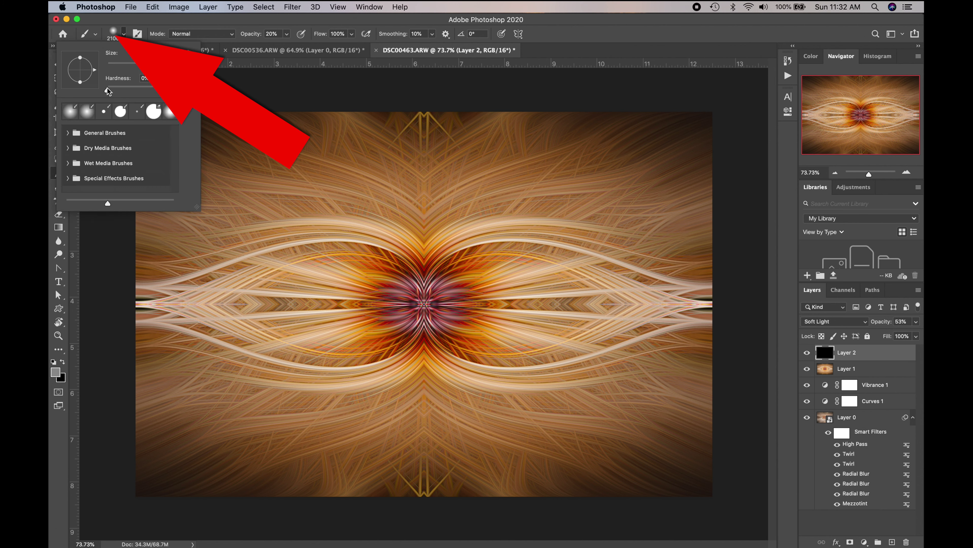
mouse_move(107, 89)
mouse_down()
mouse_move(123, 93)
mouse_move(108, 91)
mouse_up()
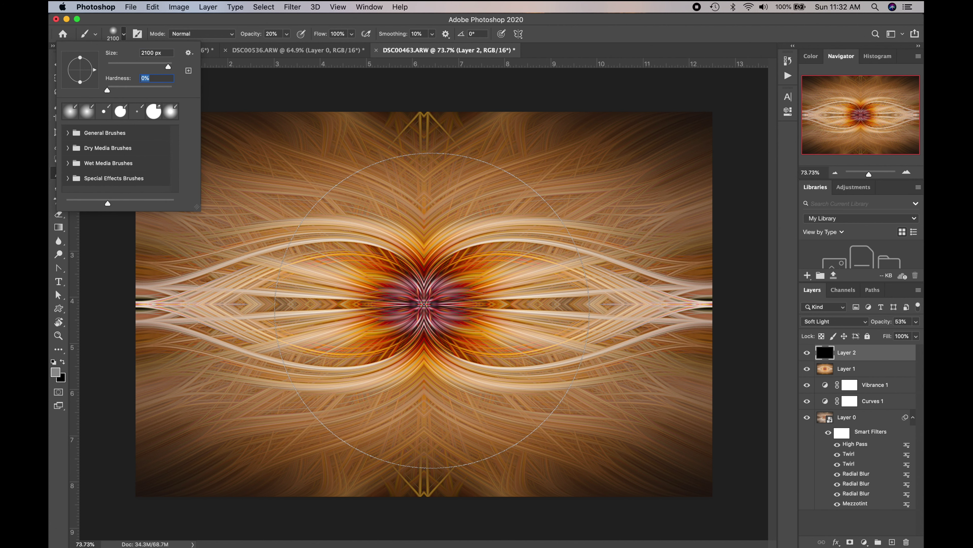
key(Return)
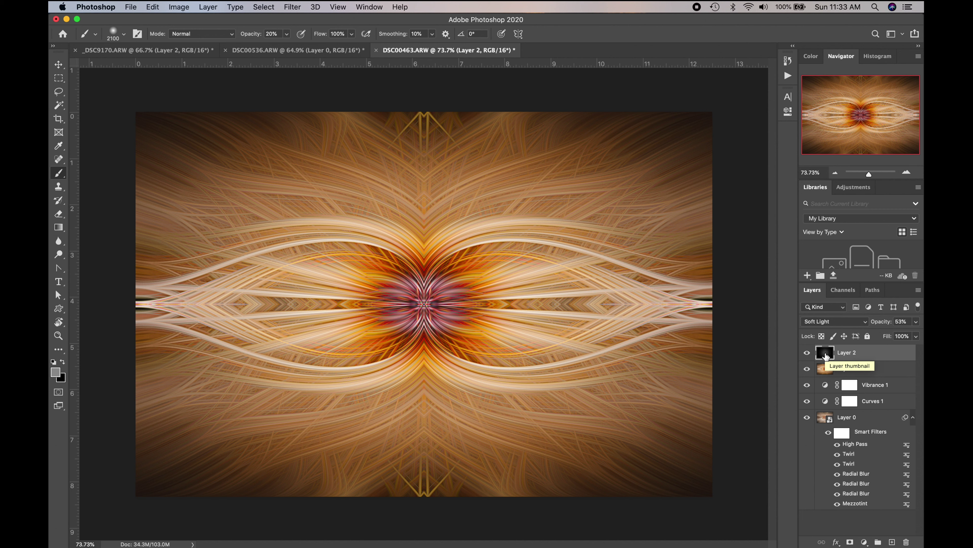
- Reduce the brush size to 900 px for painting the centre of the Soft Light layer
key(bracketleft)
key(bracketleft)
key(bracketleft)
key(bracketleft)
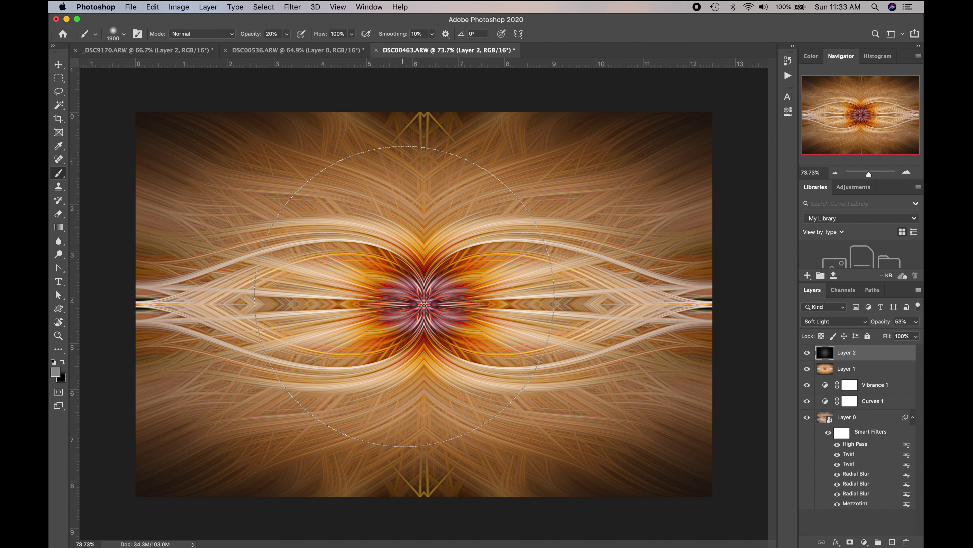
key(bracketleft)
key(bracketleft)
key(bracketleft)
- Compare the twirl variations by viewing the DSC00536.ARW, _DSC9170.ARW and DSC00463.ARW documents
click(234, 52)
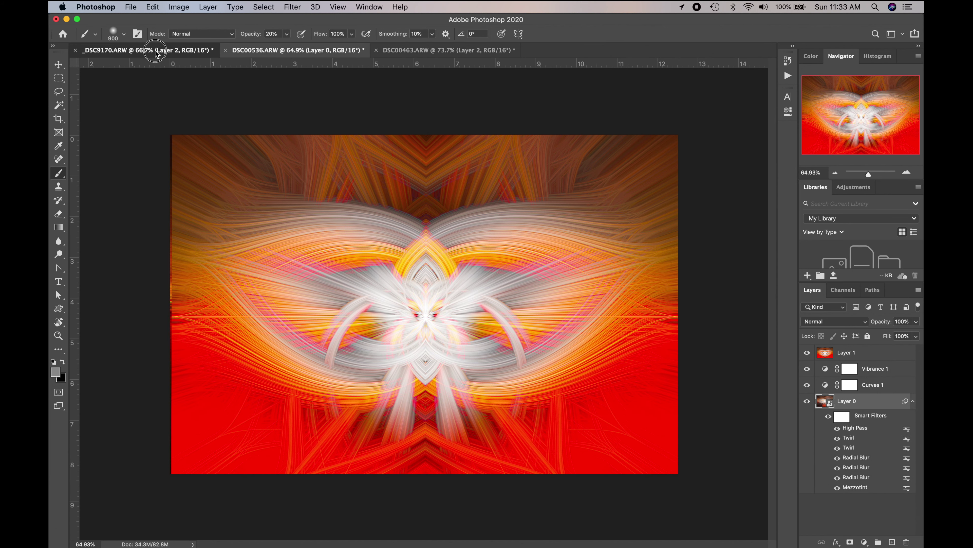
click(157, 52)
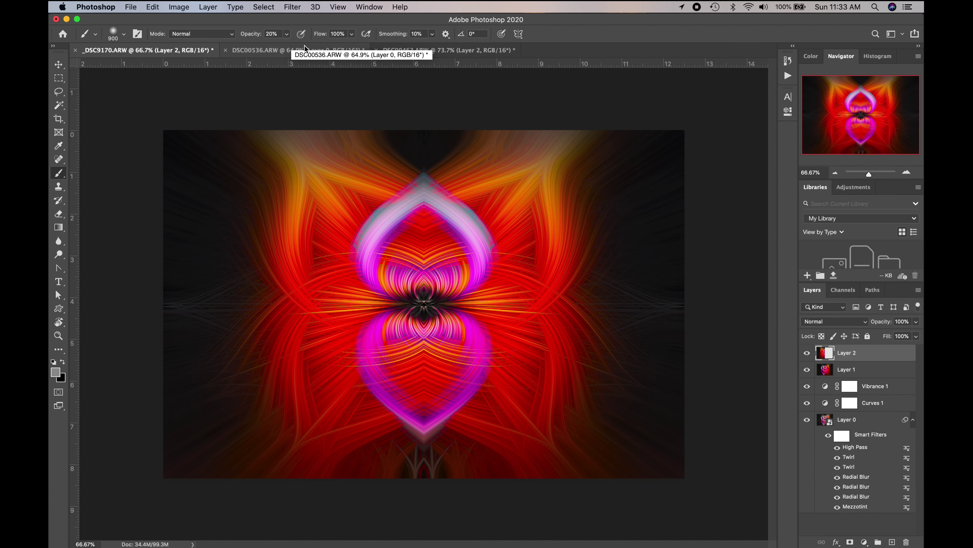
click(278, 53)
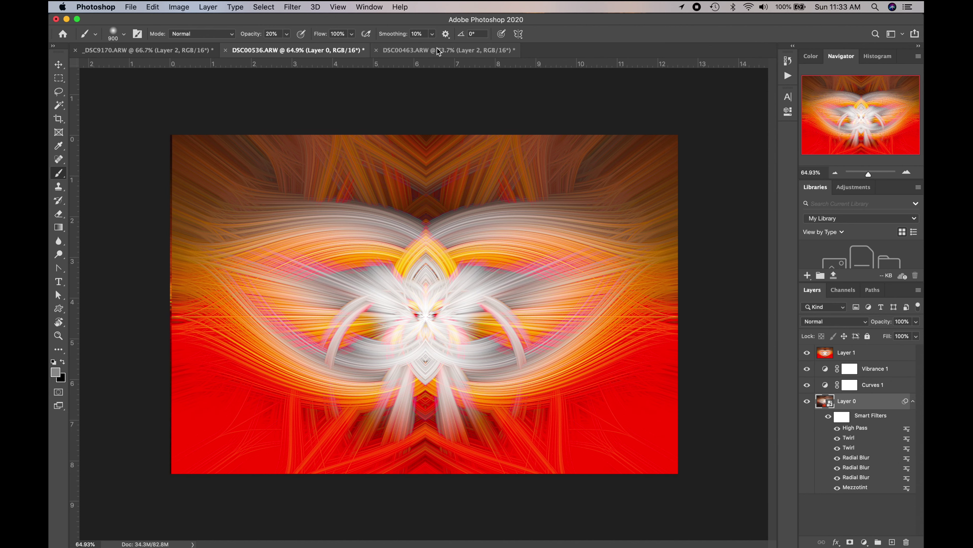
click(437, 51)
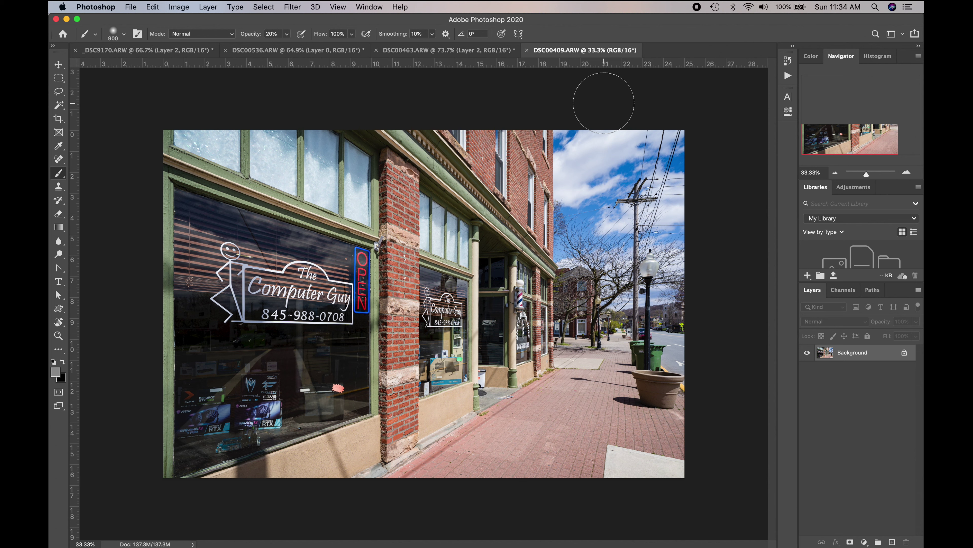
- Run the Twirl Effect #1 action on the DSC00409.ARW photo and place a vertical guide through the image centre
click(788, 75)
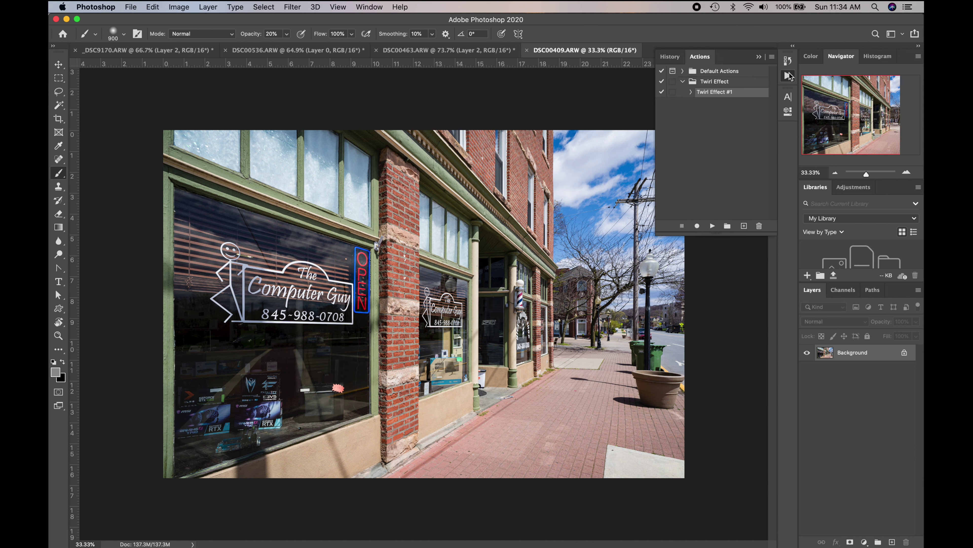
click(712, 230)
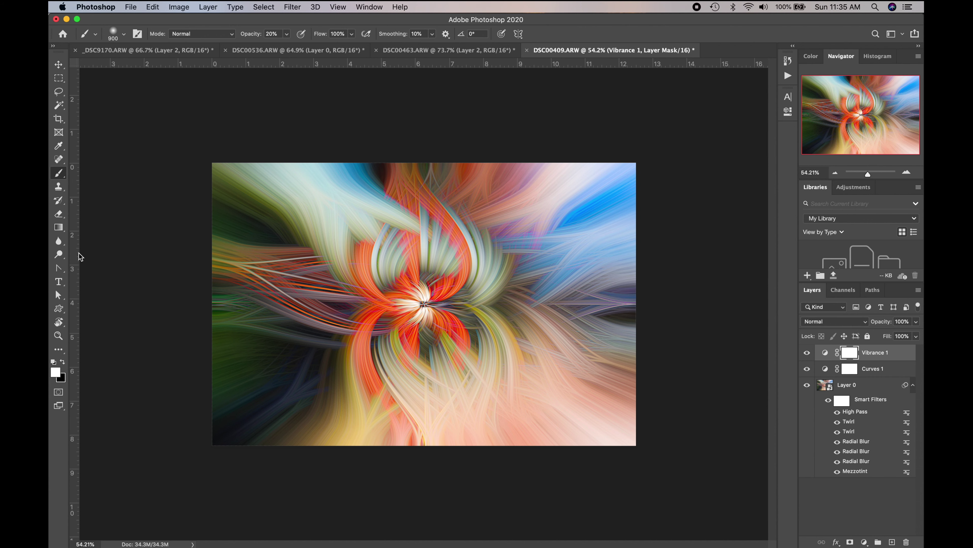
mouse_move(74, 250)
mouse_down()
mouse_move(365, 276)
mouse_move(404, 282)
mouse_move(424, 301)
mouse_up()
- Stamp all visible layers into a new Layer 1 and copy its right half, from the guide outward, onto a new layer
key(m)
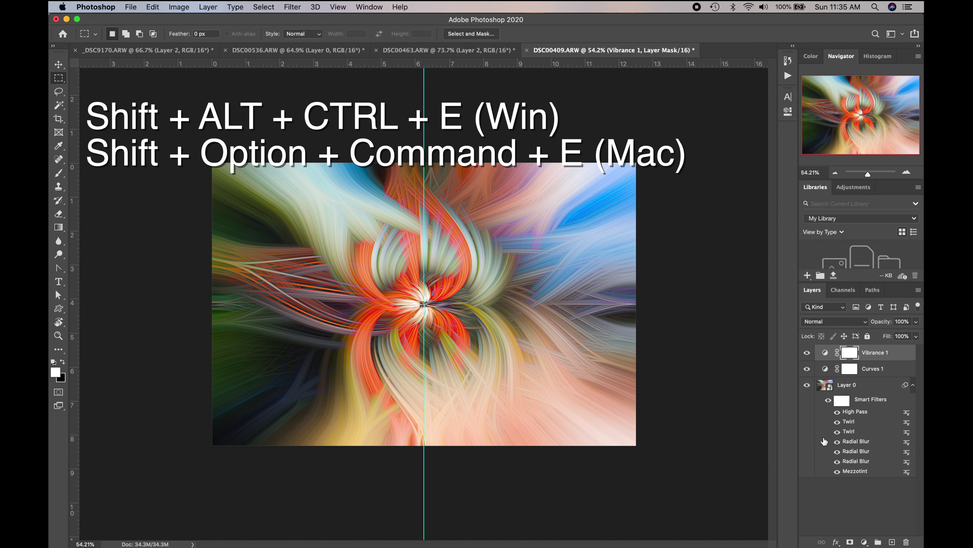
key(shift+alt+super+e)
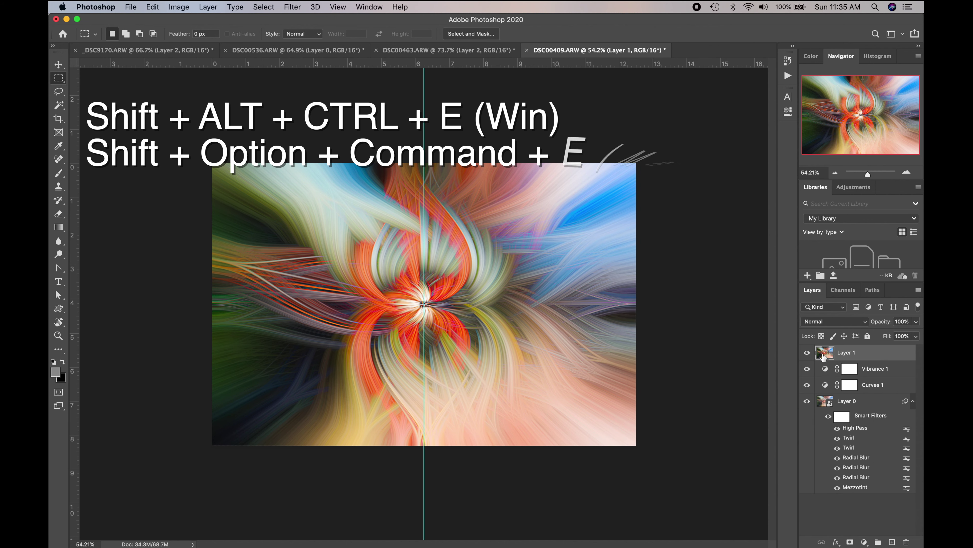
drag(653, 143, 424, 449)
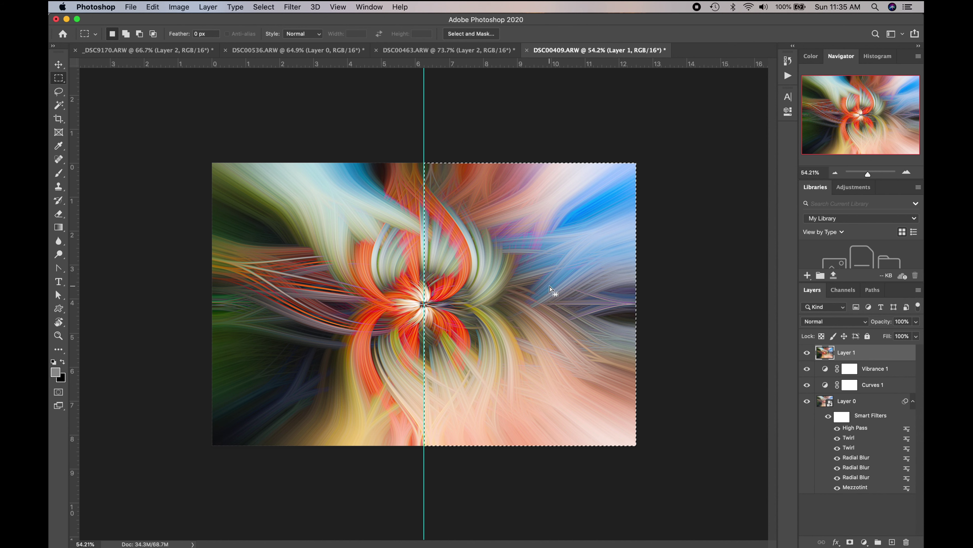
key(super+j)
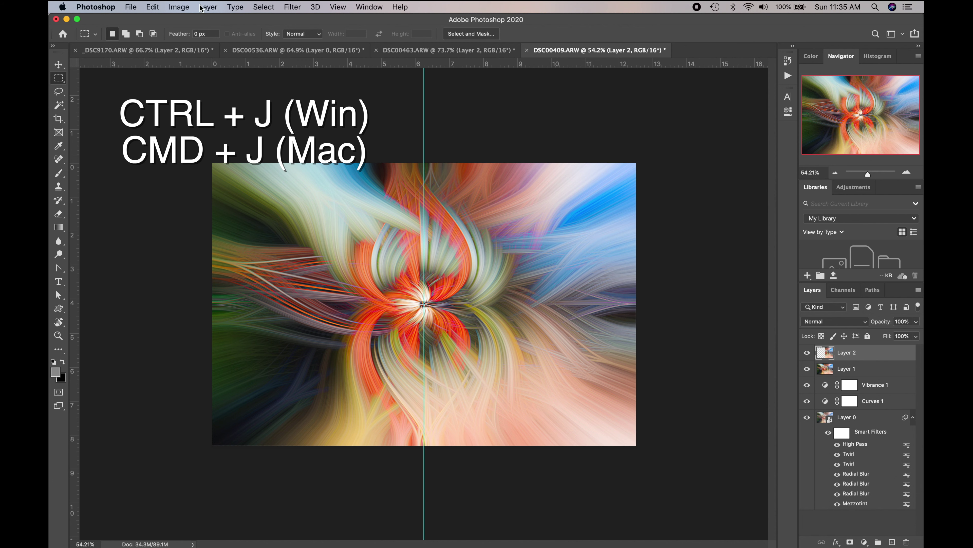
- Flip the copied half on Layer 2 horizontally and move it over the left half to mirror the image at the guide
click(153, 7)
mouse_move(217, 254)
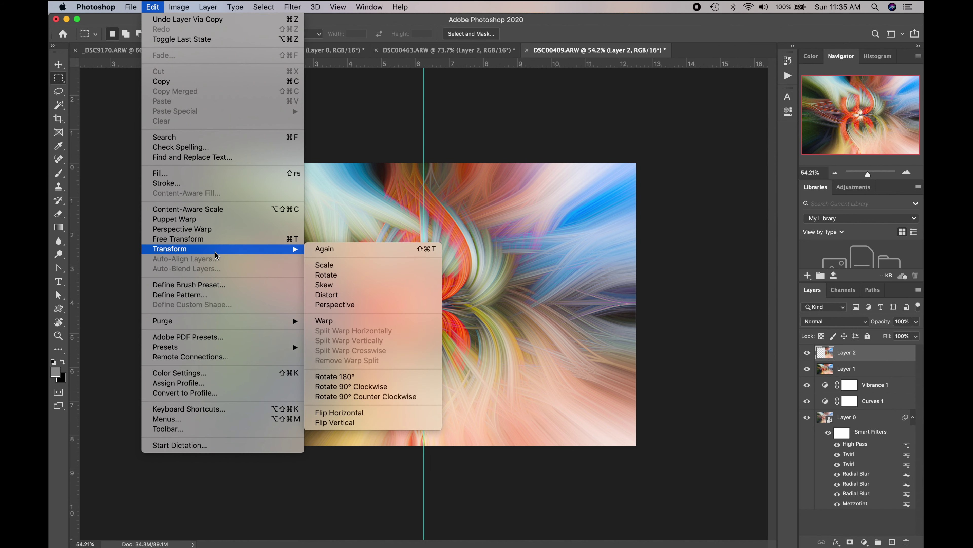
click(371, 413)
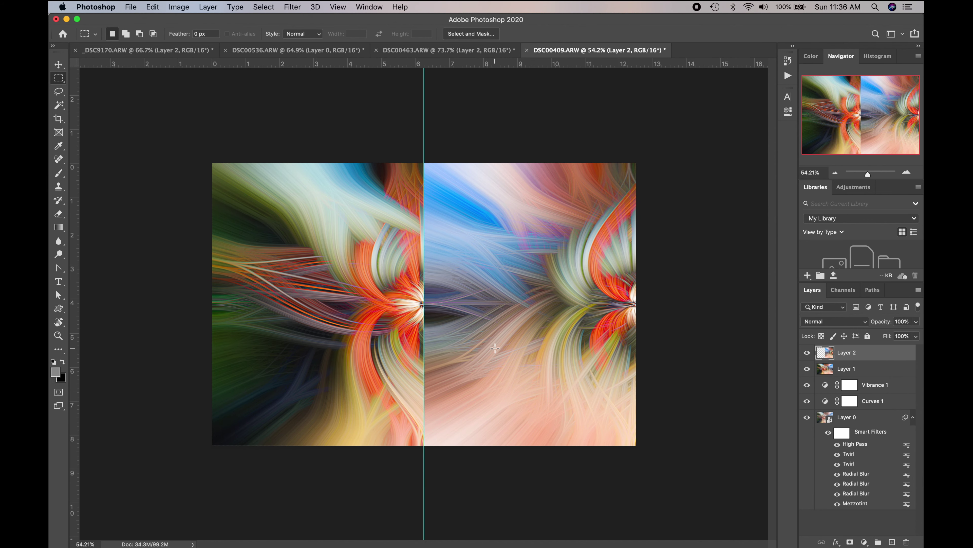
key(v)
drag(581, 297, 366, 299)
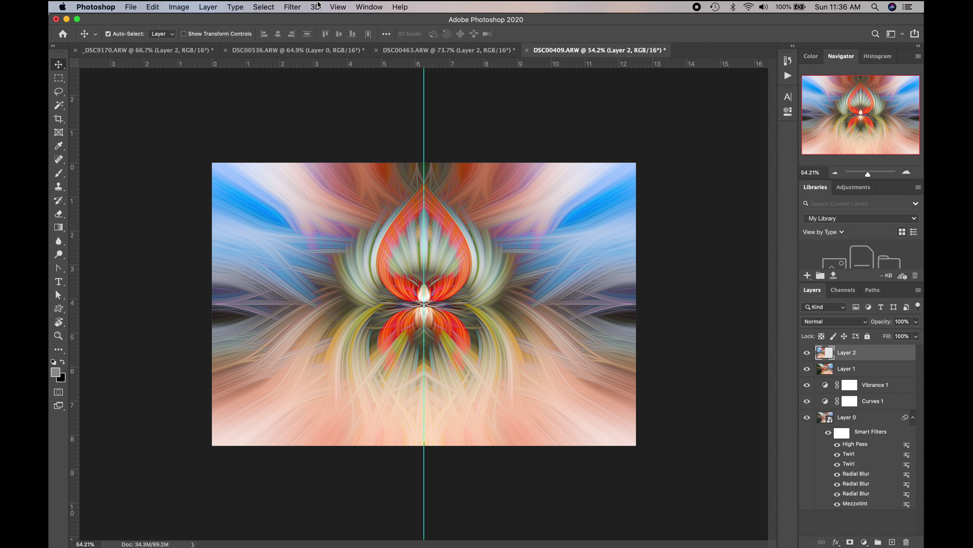
- Clear the guides and merge Layer 2 down into Layer 1
click(337, 7)
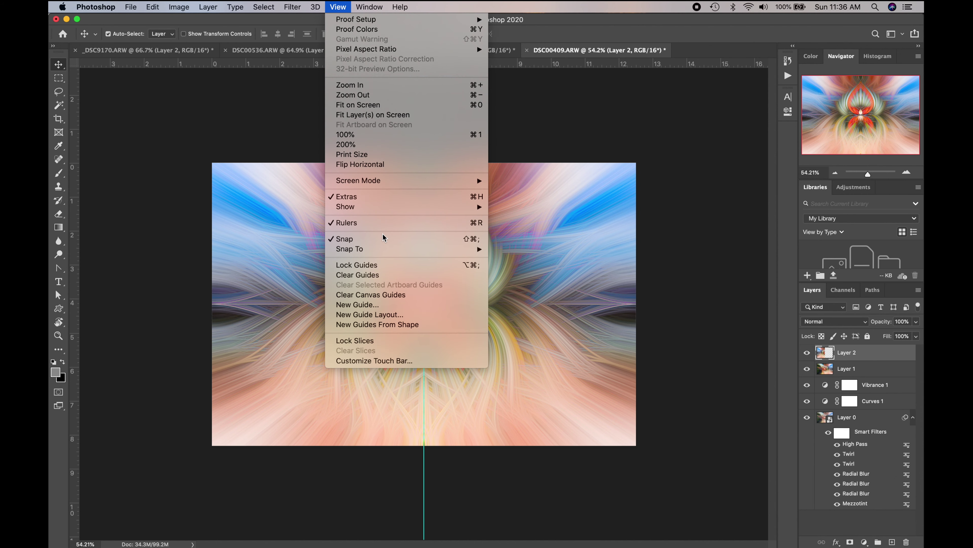
click(383, 274)
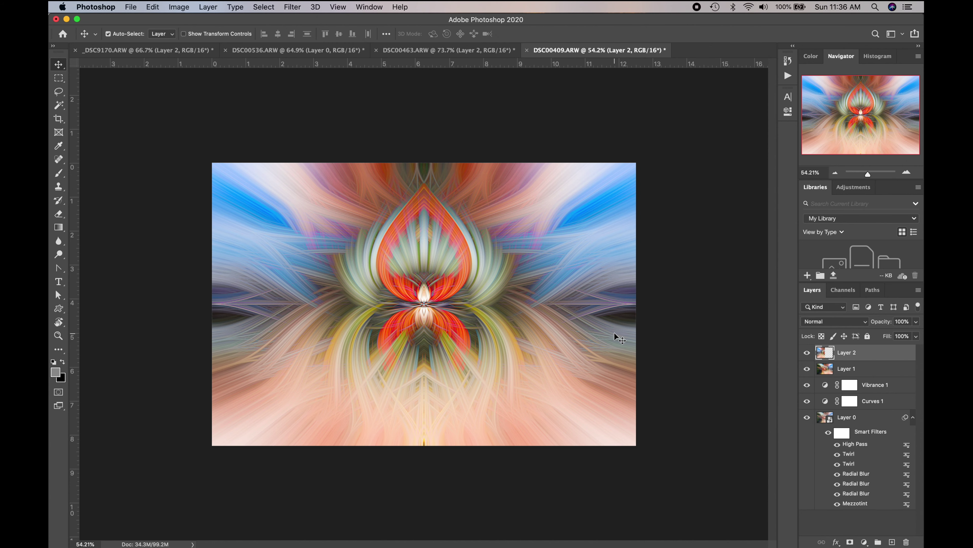
scroll(653, 336, up, 3)
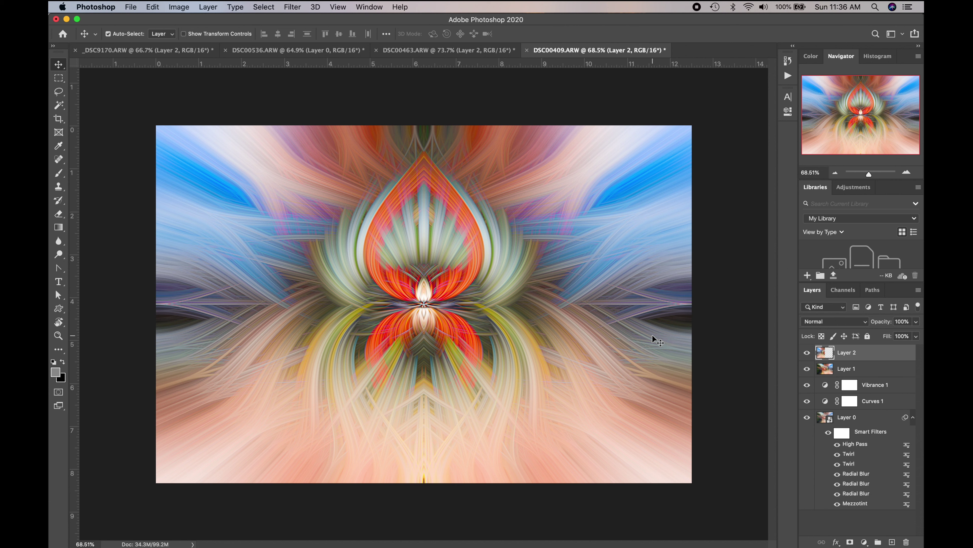
key(super)
key(super+e)
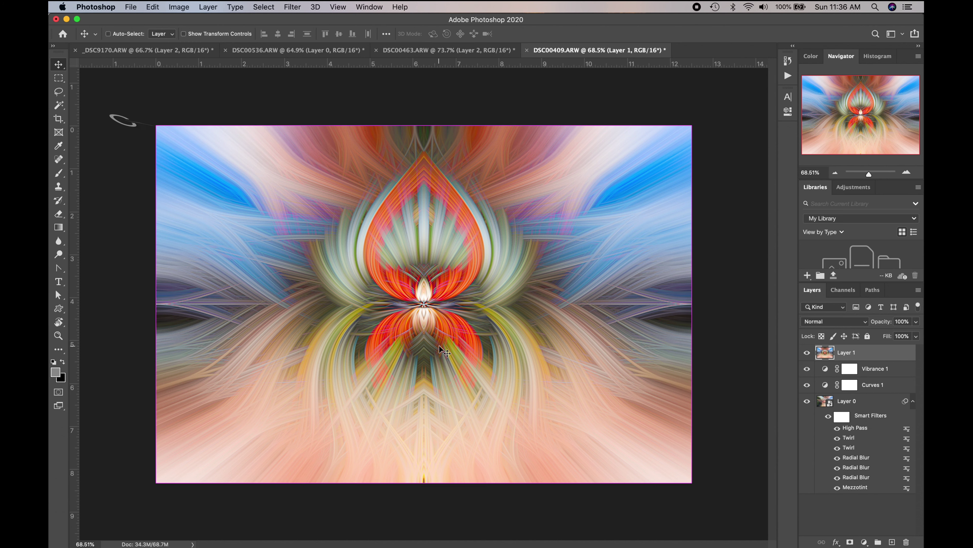
- Free-transform Layer 1 to about 110% width and 119% height, stretching it beyond all four canvas edges
key(super+t)
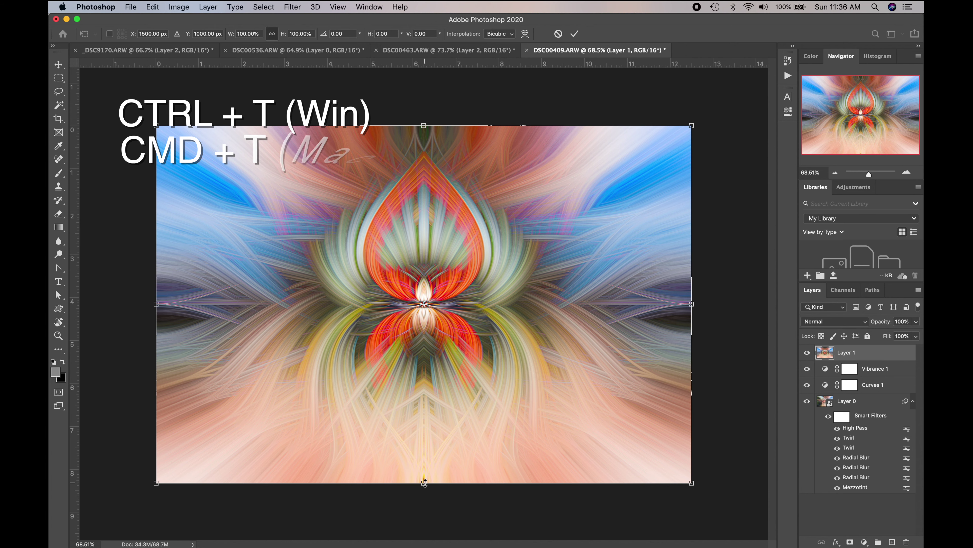
drag(424, 485, 424, 533)
drag(424, 126, 424, 105)
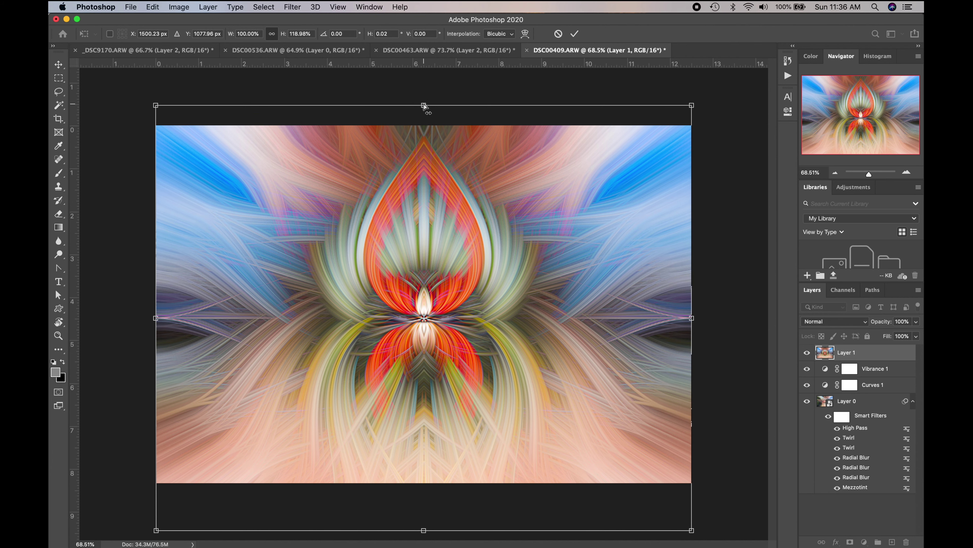
drag(692, 318, 721, 319)
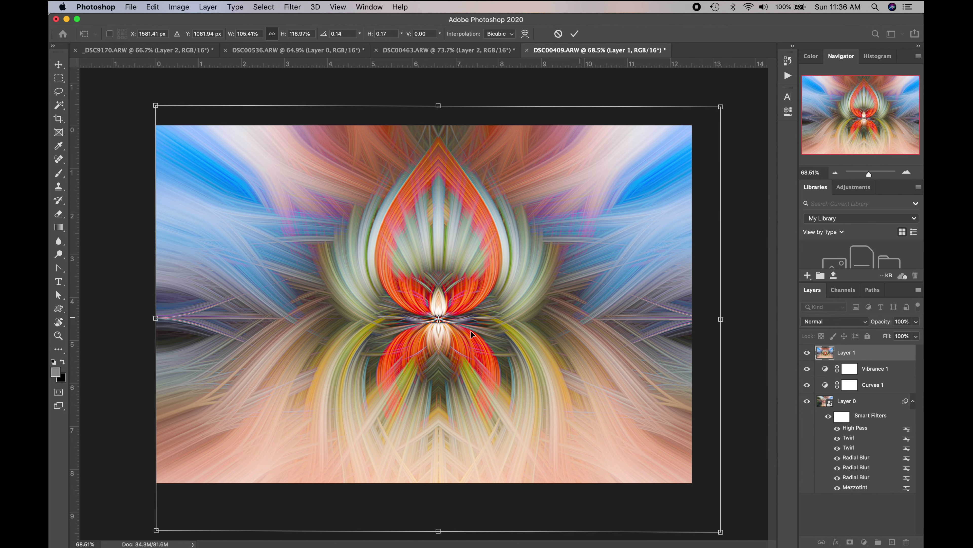
drag(155, 318, 128, 320)
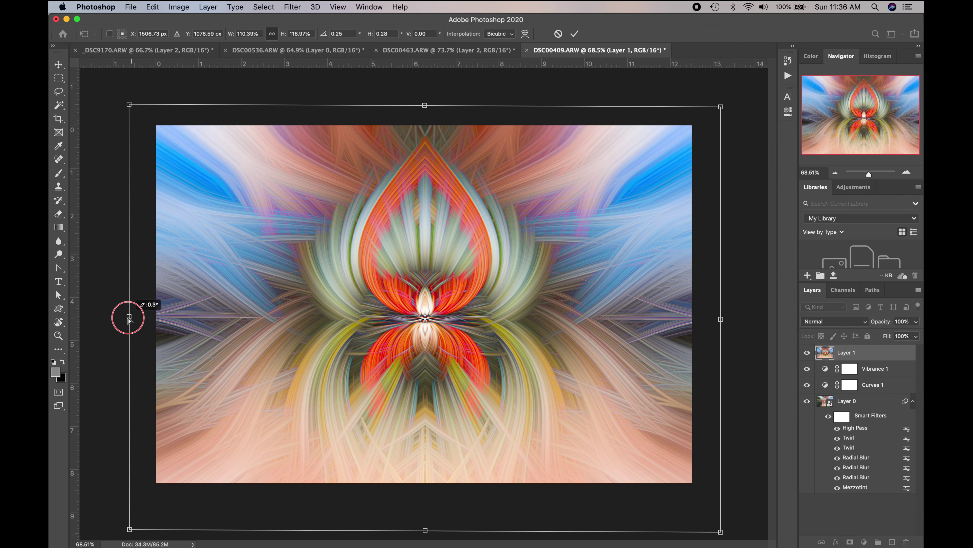
drag(129, 319, 129, 318)
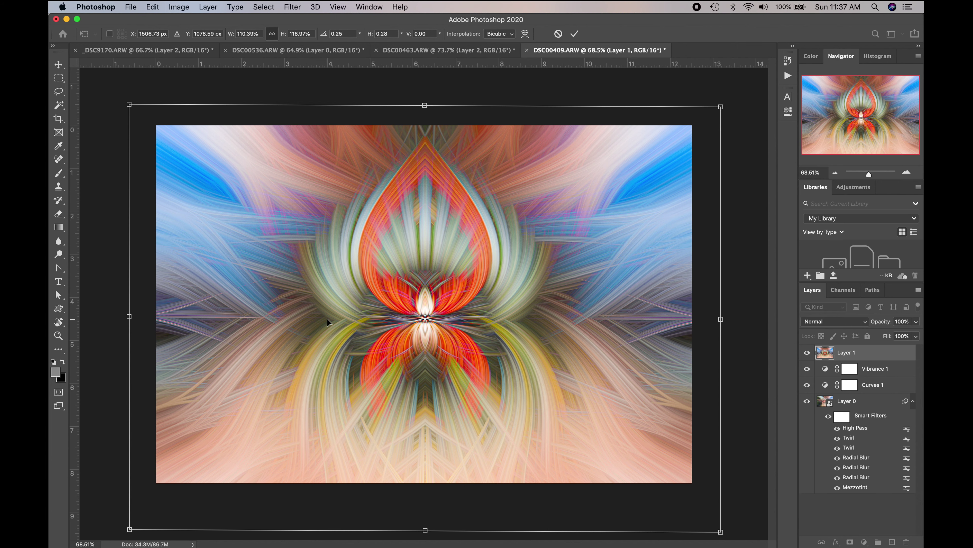
key(Return)
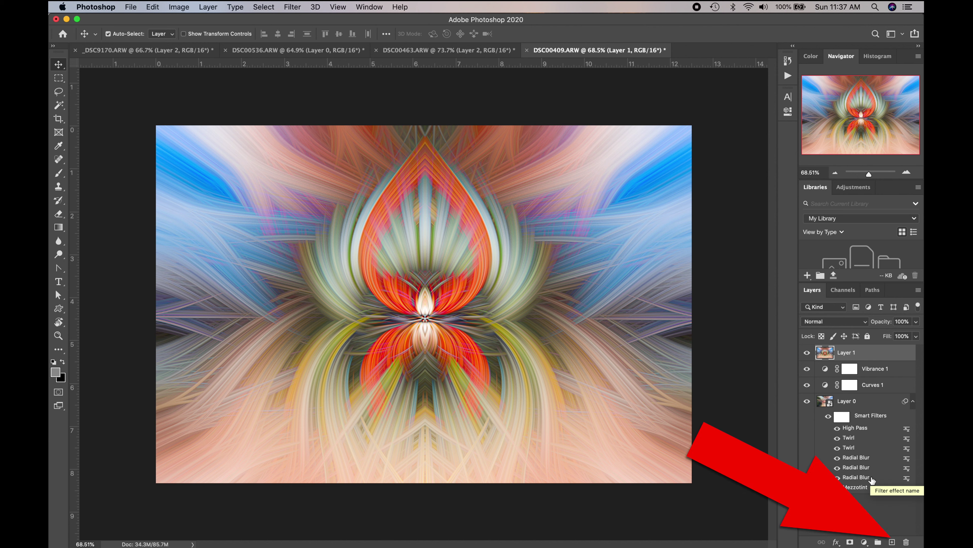
- Add a new layer above Layer 1 and fill it with black in Normal mode at 100% opacity
click(892, 542)
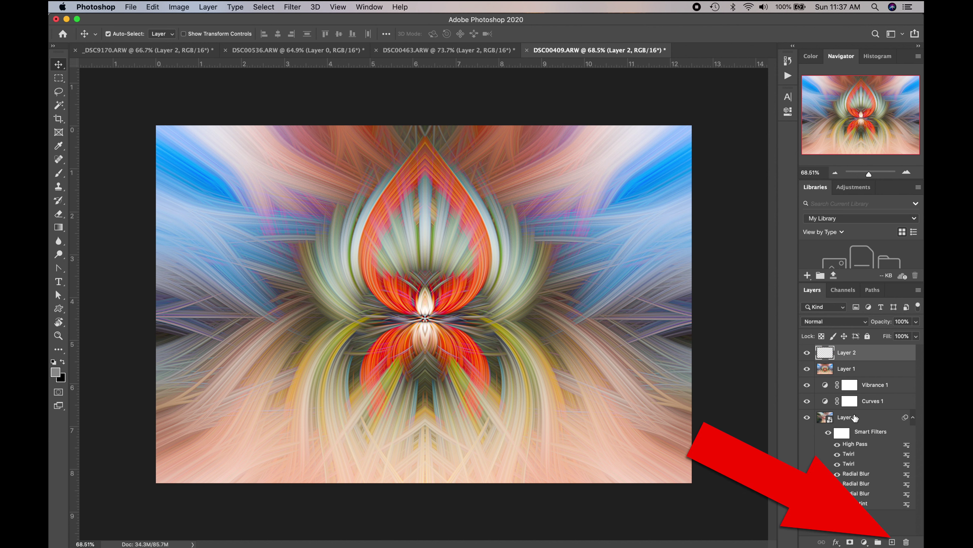
click(159, 8)
click(189, 173)
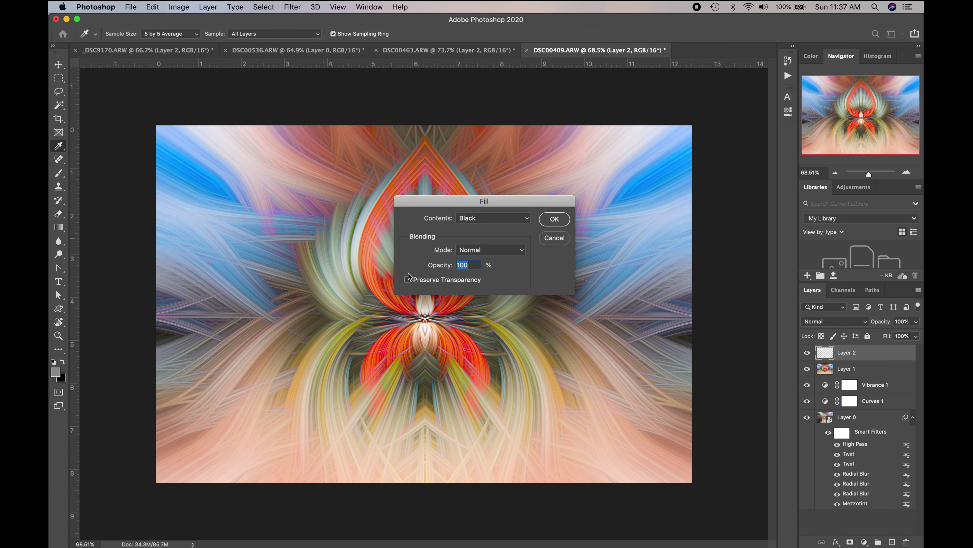
click(554, 219)
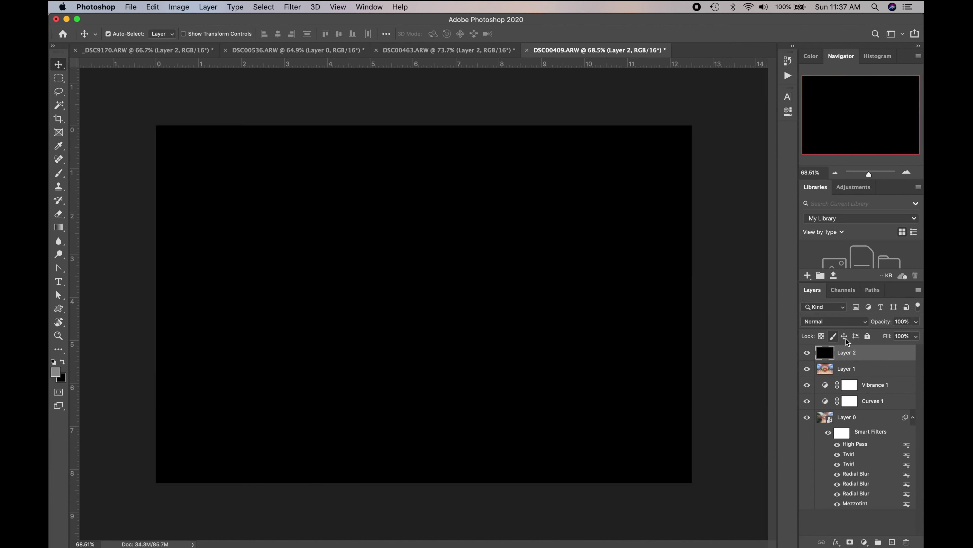
- Set the black Layer 2's blend mode to Soft Light and toggle its visibility to compare the image with and without it
click(865, 322)
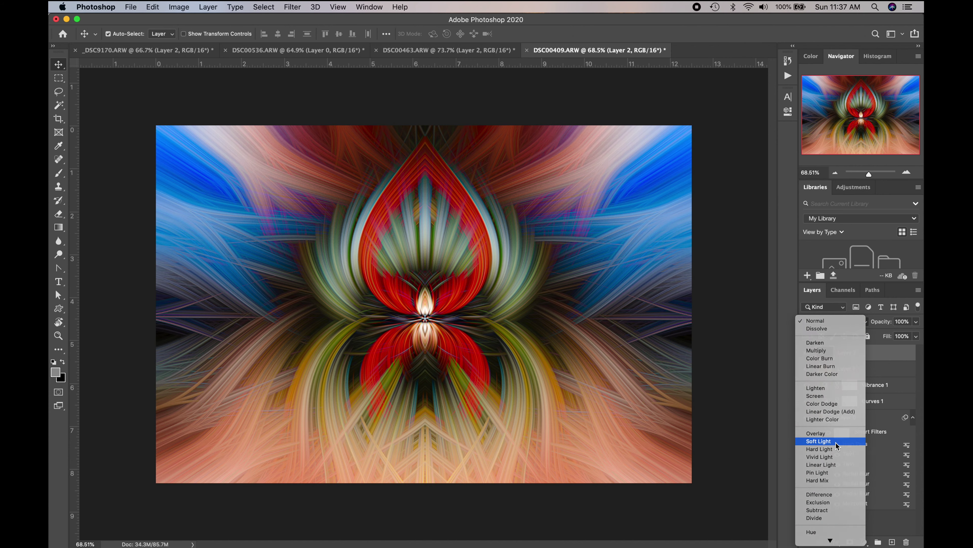
click(836, 441)
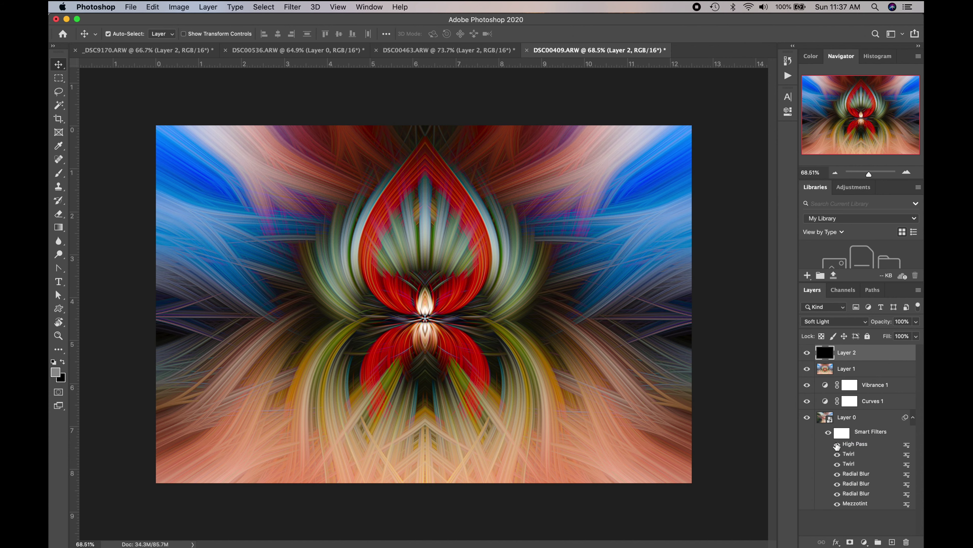
click(807, 353)
click(807, 353)
click(807, 354)
click(807, 353)
click(808, 354)
click(808, 353)
- Activate the Brush tool at 20% opacity with 50% gray (808080) as the foreground color
key(b)
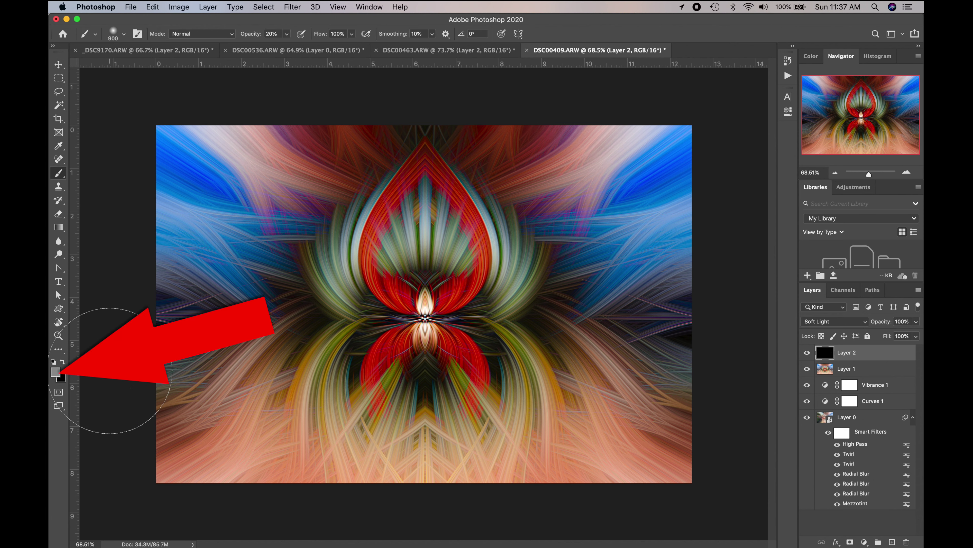
click(56, 373)
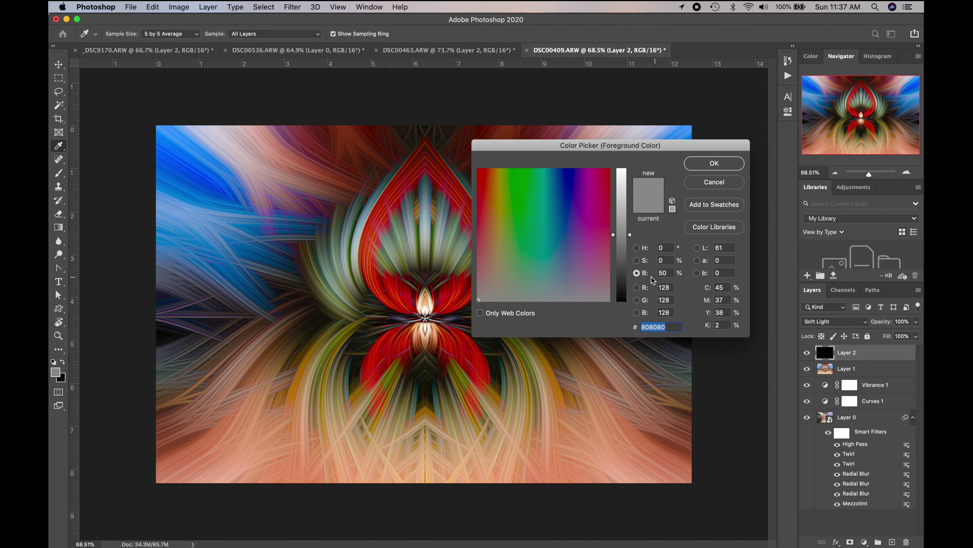
click(715, 163)
- Enlarge the brush to 2900 and dab gray twice over the image center on Layer 2 to lighten it
key(bracketright)
key(bracketright)
key(bracketright)
key(bracketright)
key(bracketright)
key(bracketright)
key(bracketright)
key(bracketright)
key(bracketright)
key(bracketright)
key(bracketright)
key(bracketright)
key(bracketright)
key(bracketright)
key(bracketright)
key(bracketright)
key(bracketright)
key(bracketright)
key(bracketright)
key(bracketright)
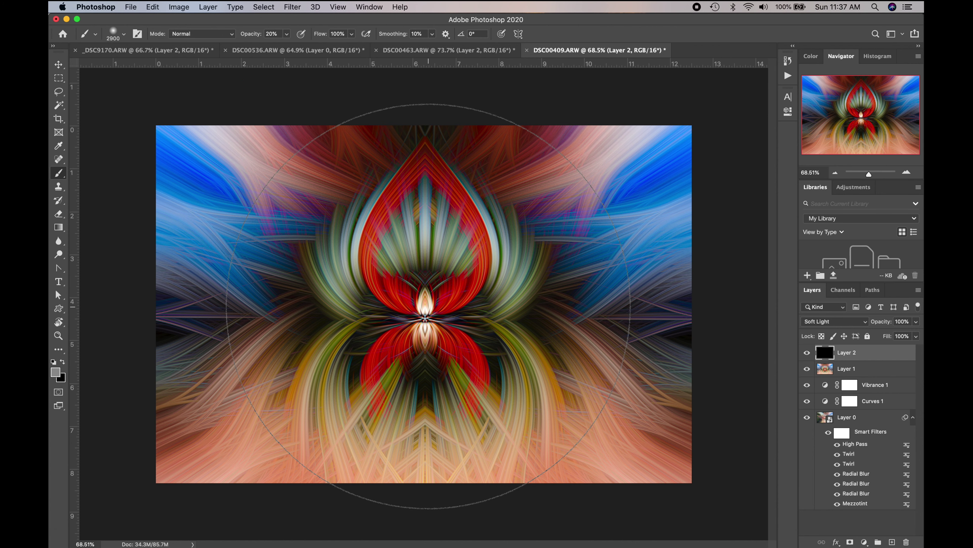
click(428, 305)
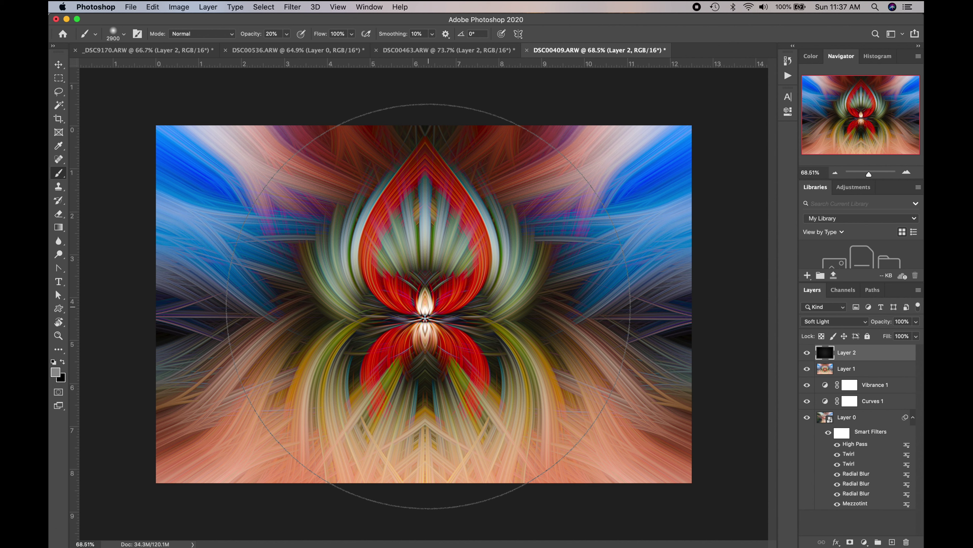
click(428, 305)
- Reduce the brush size in stages to 300 for finer gray painting on Layer 2
key(bracketleft)
key(bracketleft)
key(bracketleft)
key(bracketleft)
key(bracketleft)
key(bracketleft)
key(bracketleft)
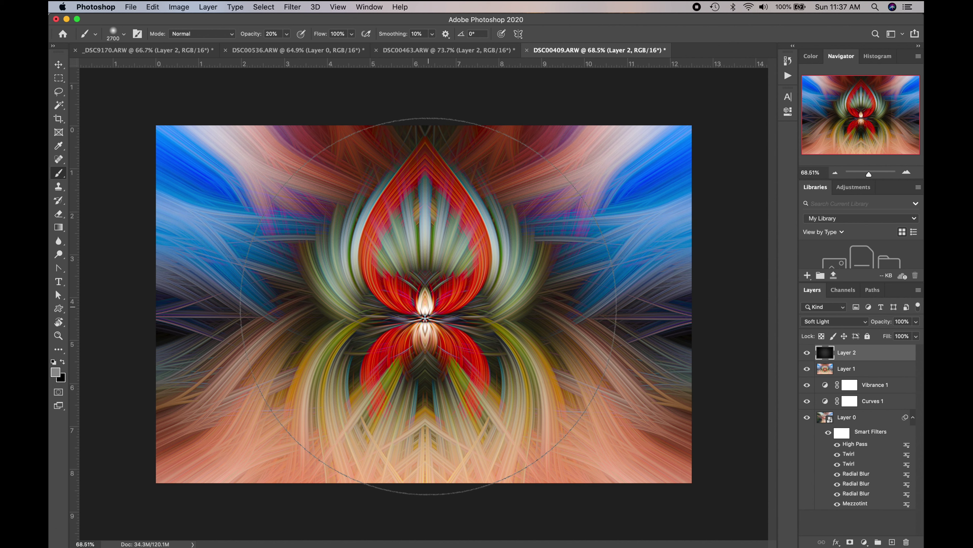
key(bracketleft)
key(bracketleft)
key(bracketleft)
key(bracketleft)
key(bracketleft)
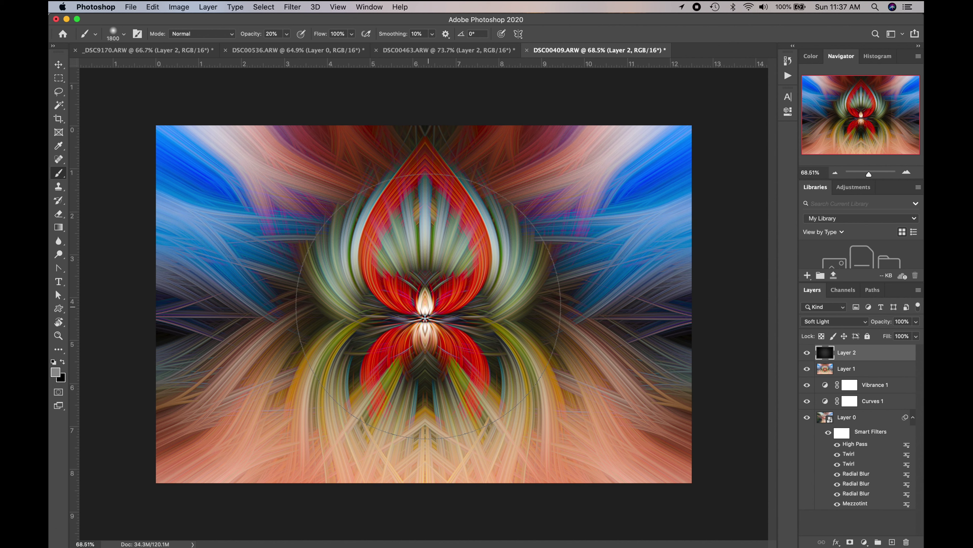
key(bracketleft)
key(bracketleft)
key(bracketleft)
key(bracketleft)
key(bracketleft)
key(bracketleft)
key(bracketleft)
key(bracketleft)
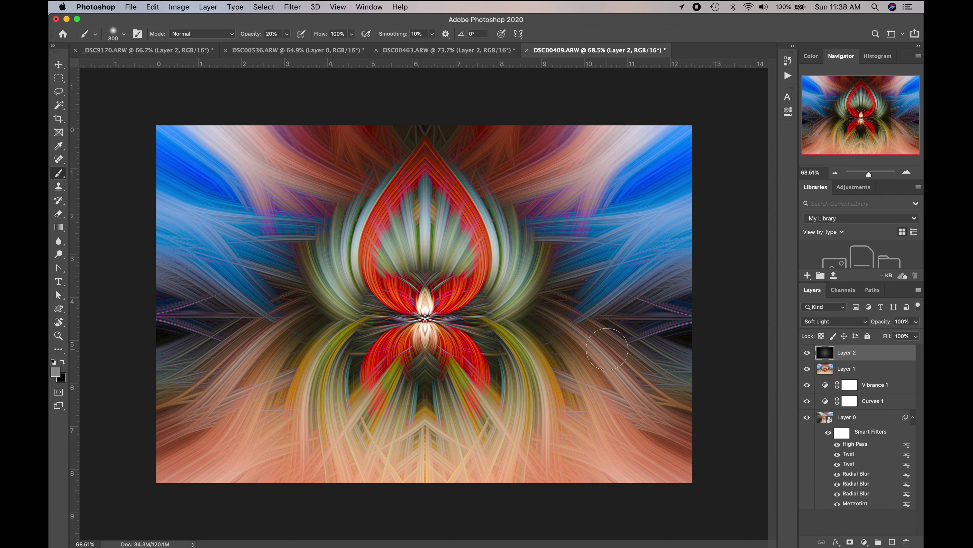
- Make Layer 1, directly below the Soft Light layer, the active layer
scroll(607, 349, up, 2)
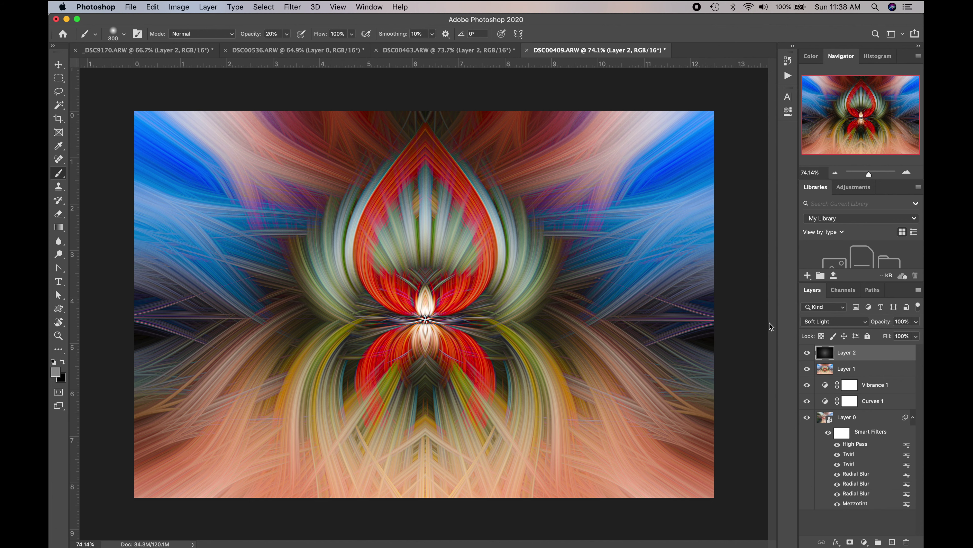
scroll(770, 323, up, 1)
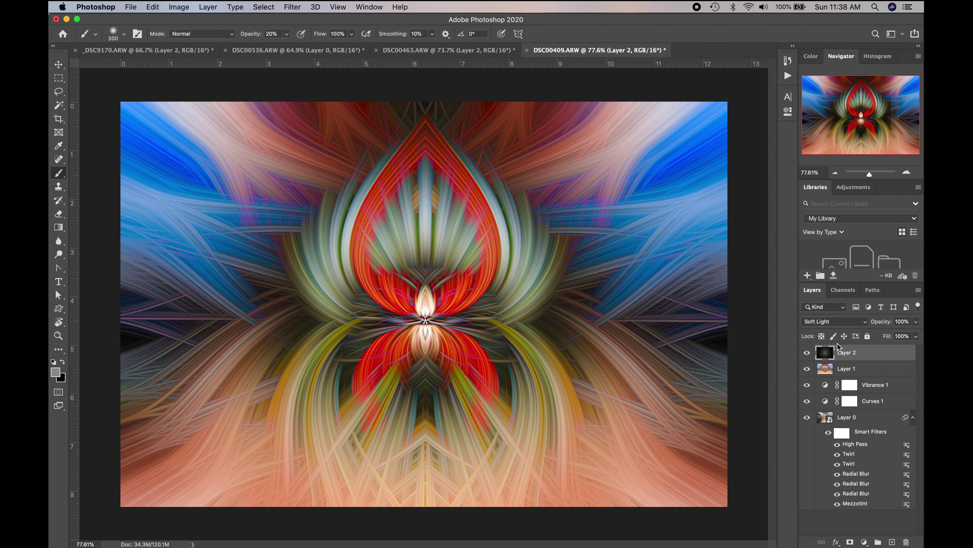
click(855, 369)
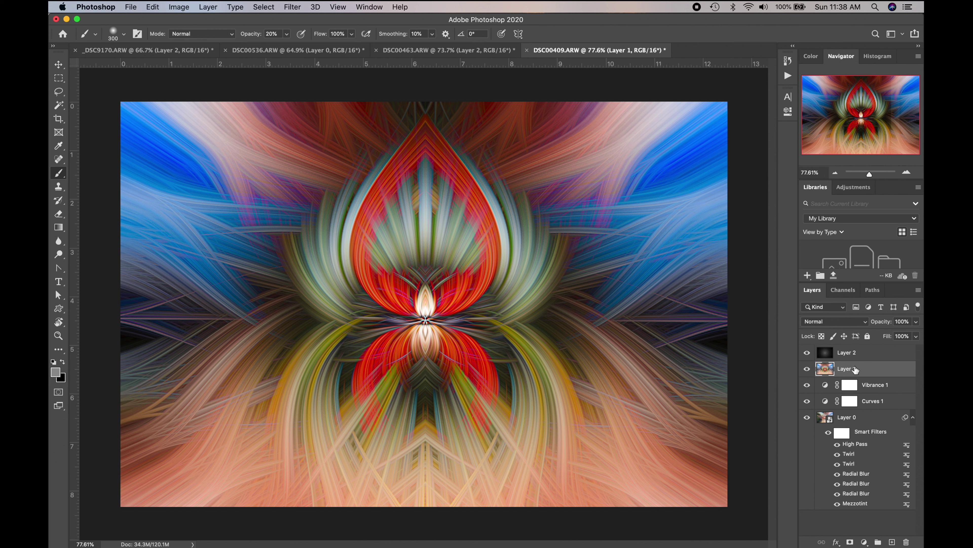